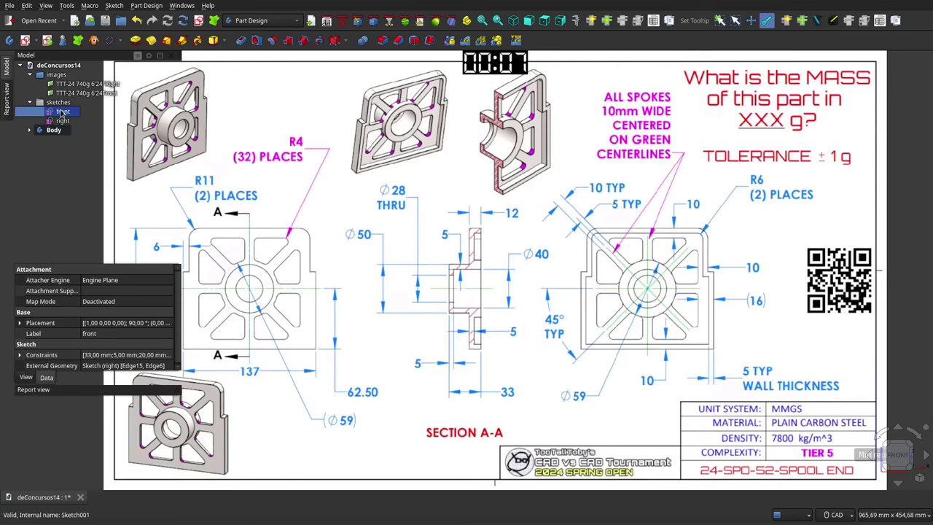
- Show the front sketch over the drawing and compare it with the front reference image
key("space")
scroll(457, 277, "up", 3)
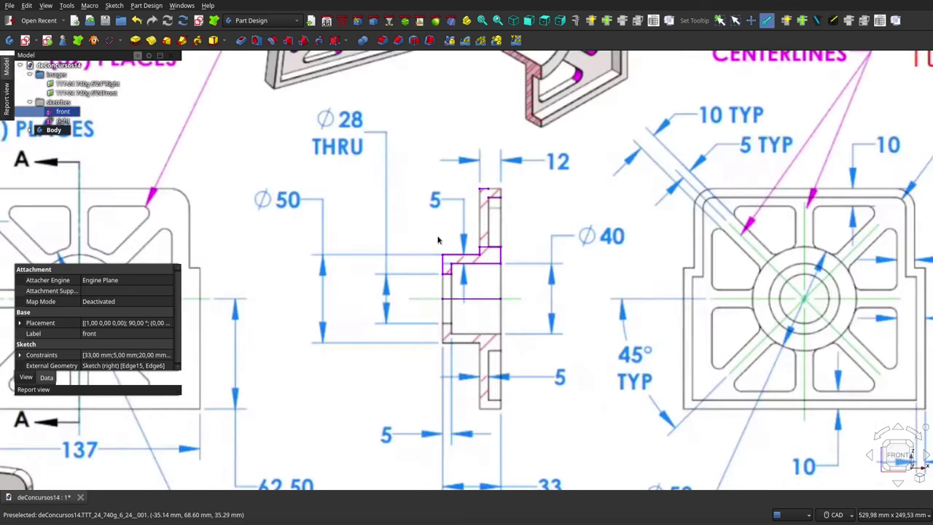
left_click(437, 240)
scroll(473, 293, "up", 2)
scroll(473, 294, "down", 1)
scroll(473, 294, "down", 1)
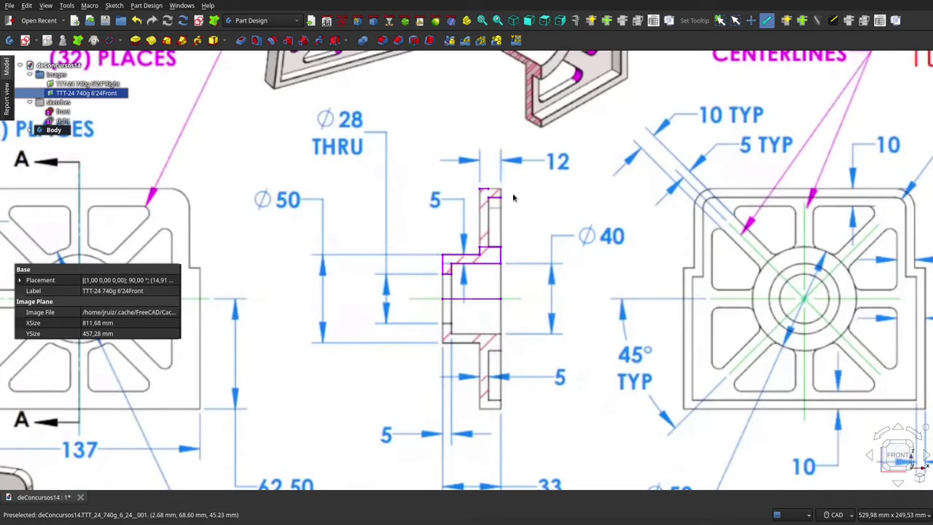
scroll(530, 310, "down", 1)
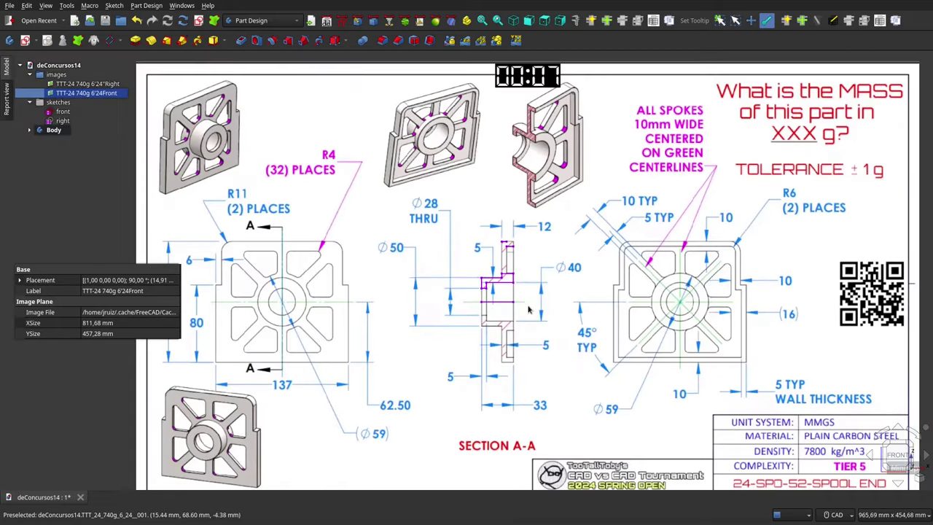
left_click(57, 75)
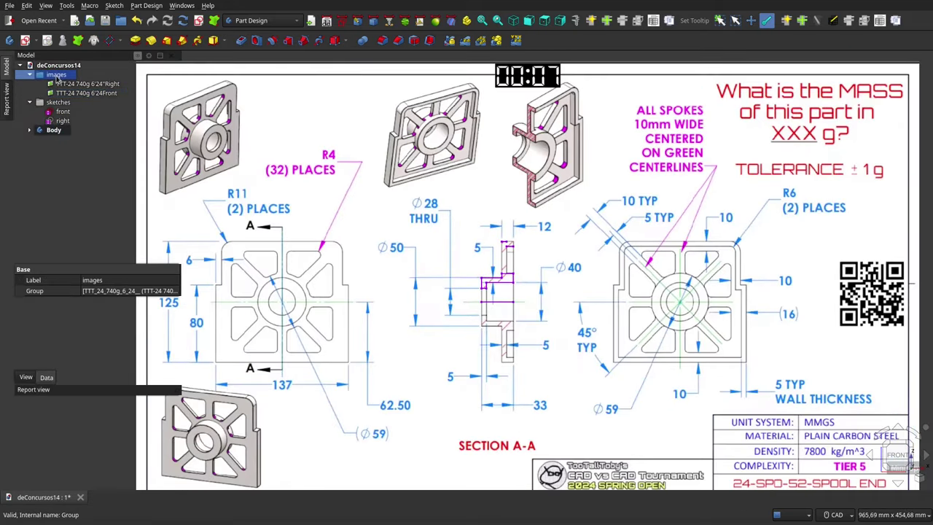
key("space")
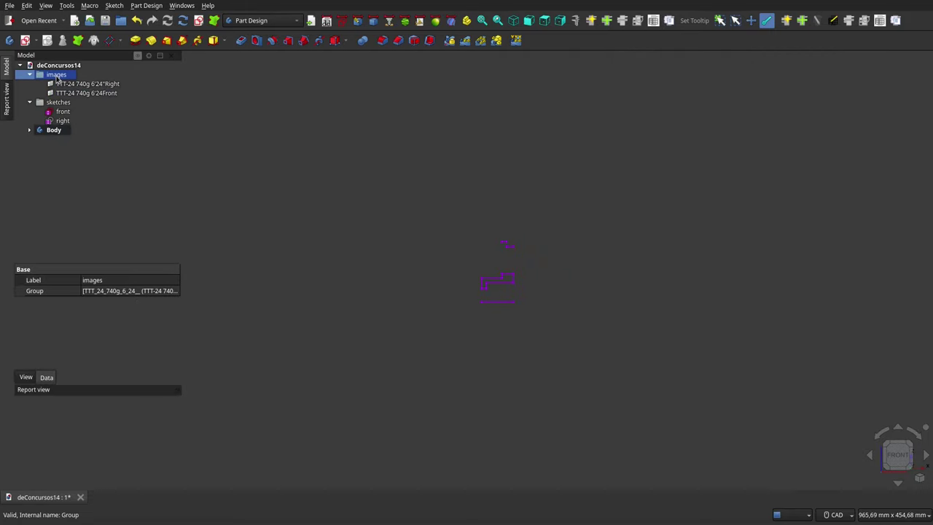
key("space")
key("space")
key("space")
key("space")
key("space")
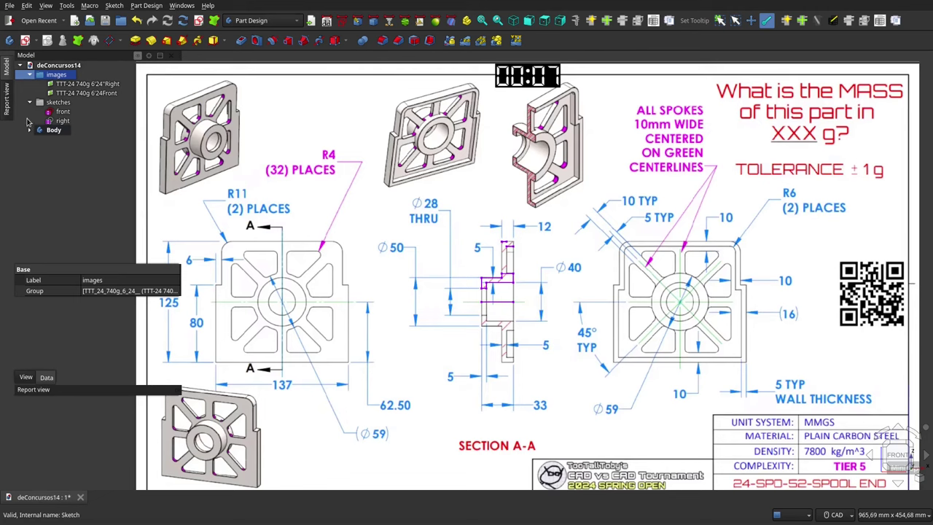
- Switch to the Right view and compare the right sketch against its reference image
left_click(560, 20)
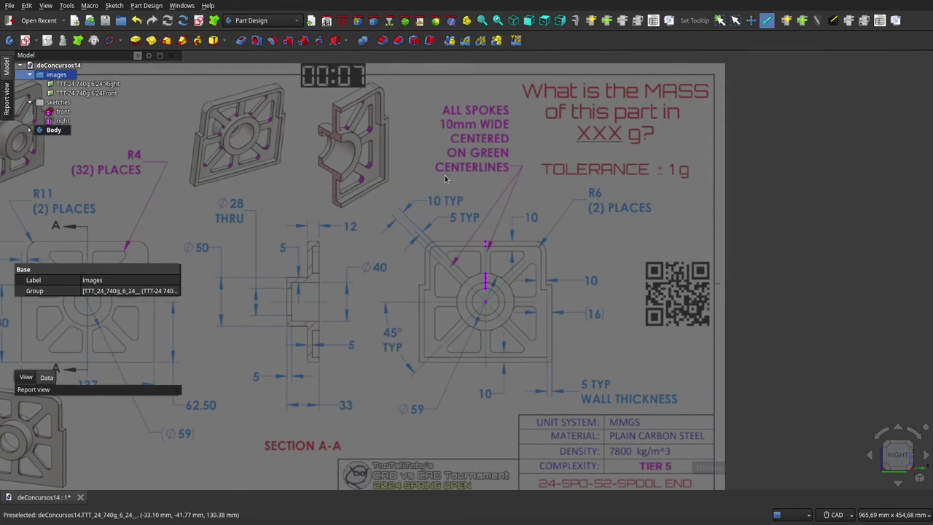
left_click(62, 102)
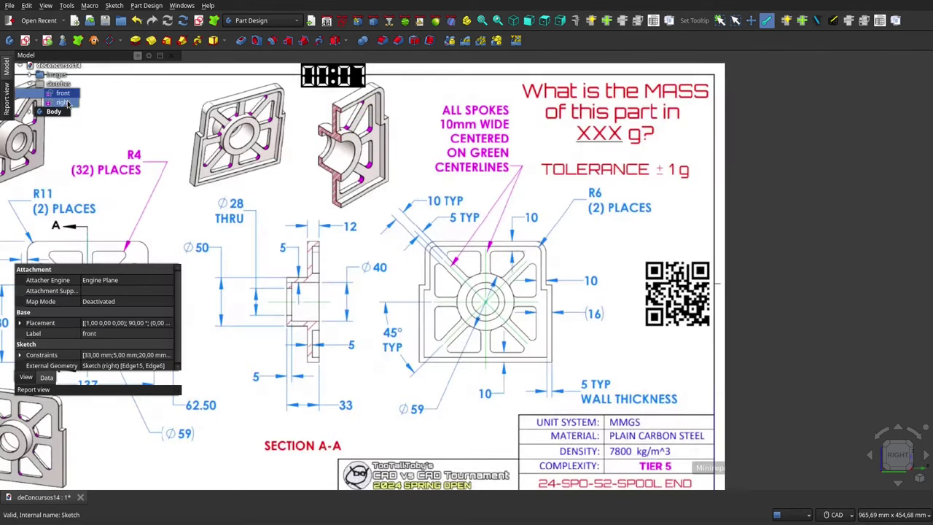
left_click(572, 306)
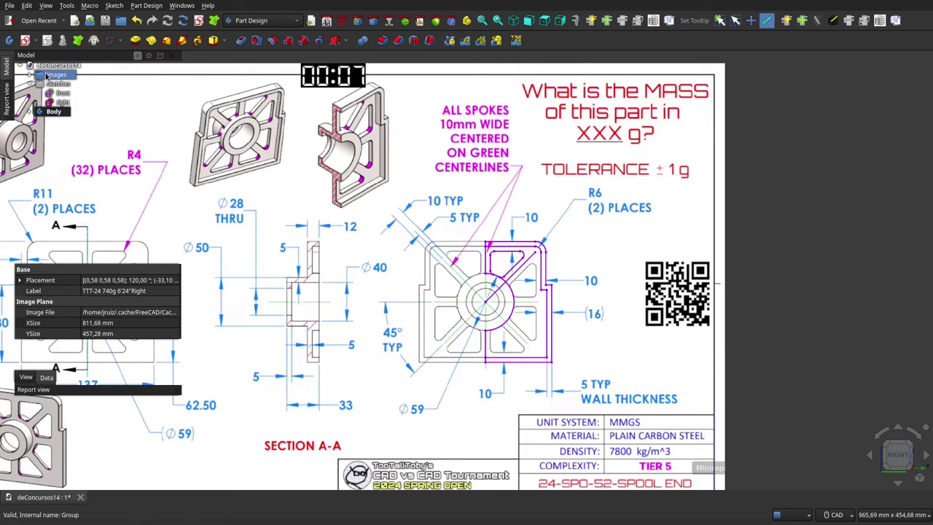
left_click(45, 75)
key("space")
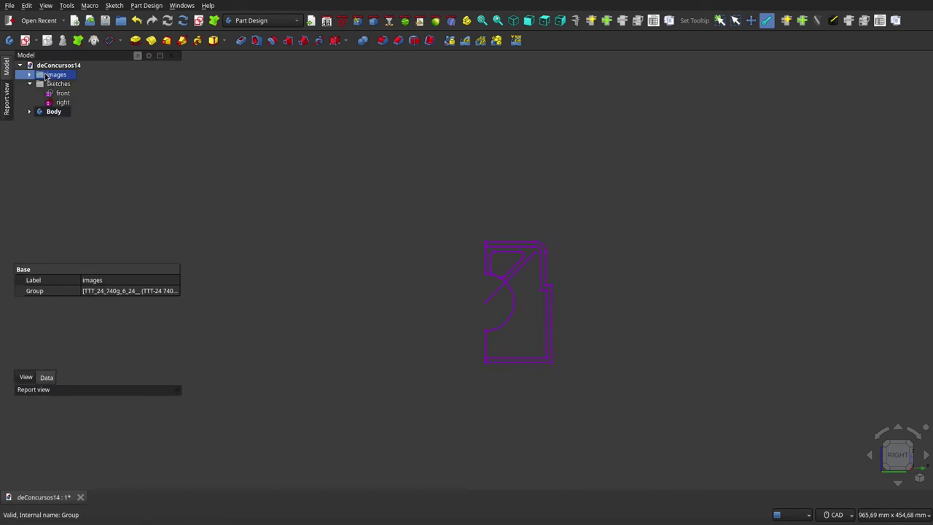
key("space")
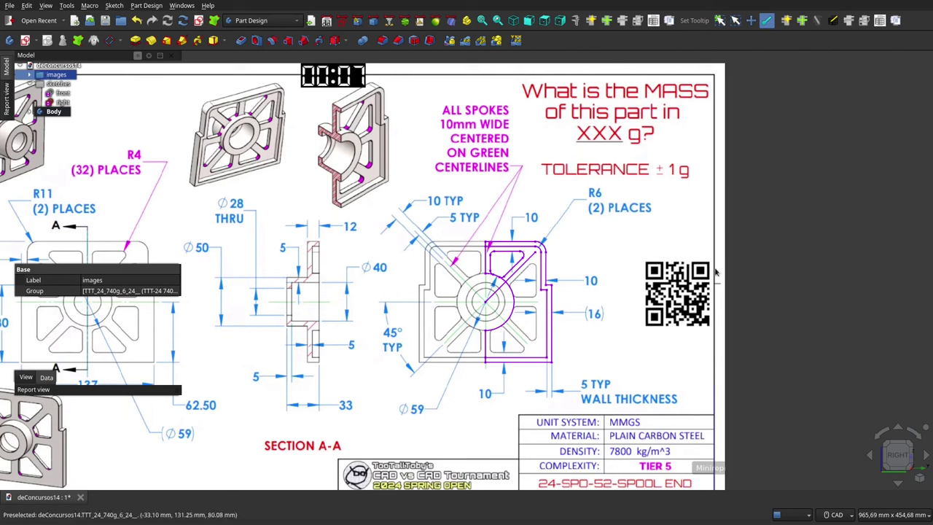
scroll(726, 282, "down", 2)
scroll(726, 282, "down", 1)
scroll(560, 352, "up", 1)
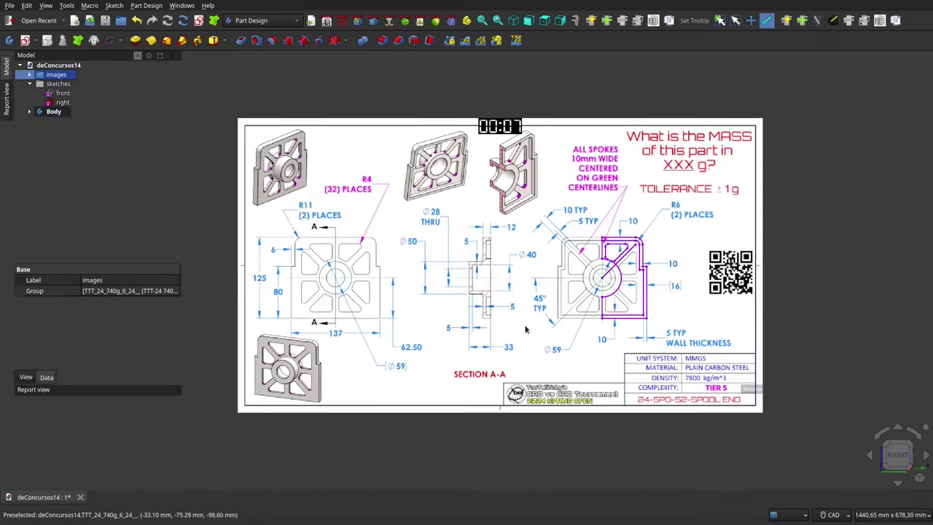
- Expand the Body and inspect the front sketch, right image plane and Binder from angled views
left_click(31, 111)
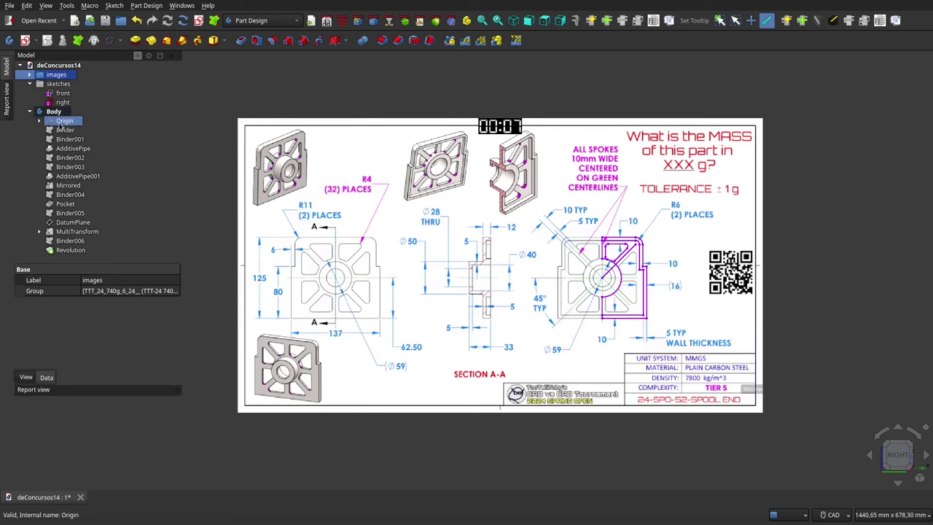
left_click(63, 94)
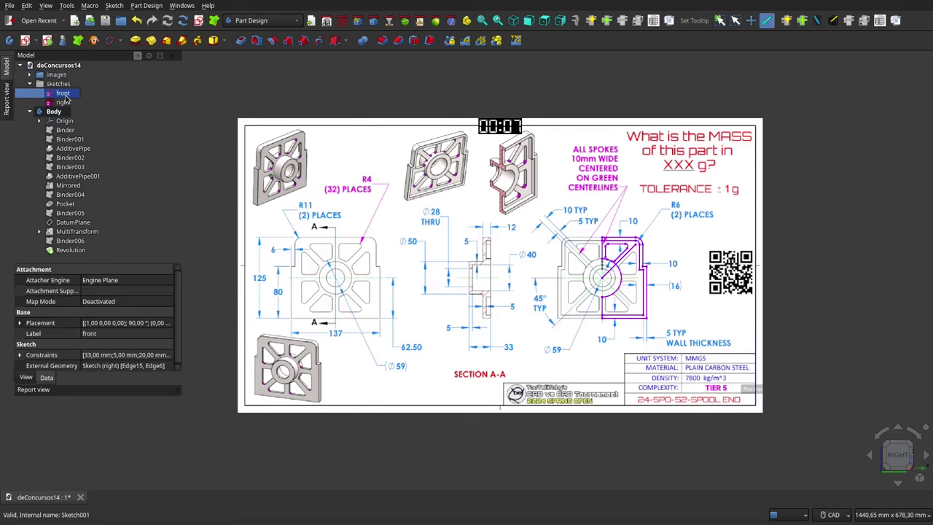
middle_click_drag(531, 280, 602, 229)
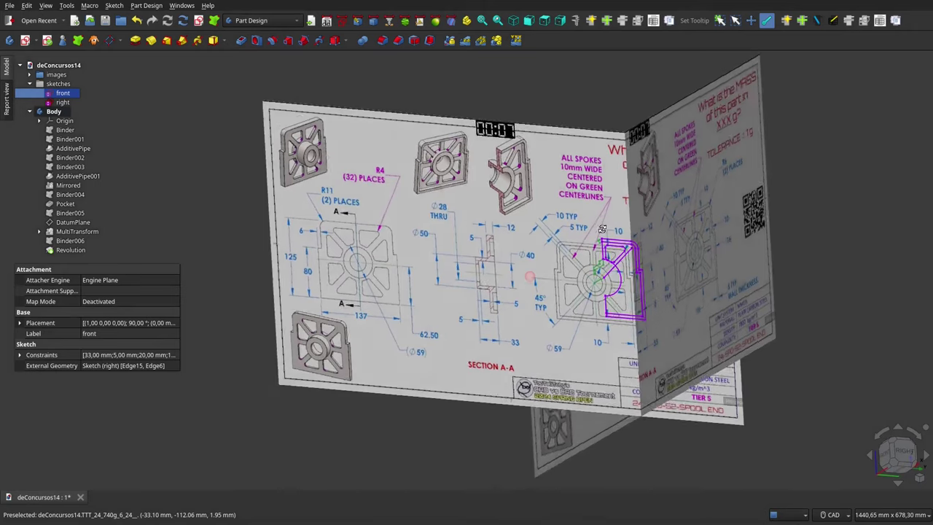
left_click(602, 229)
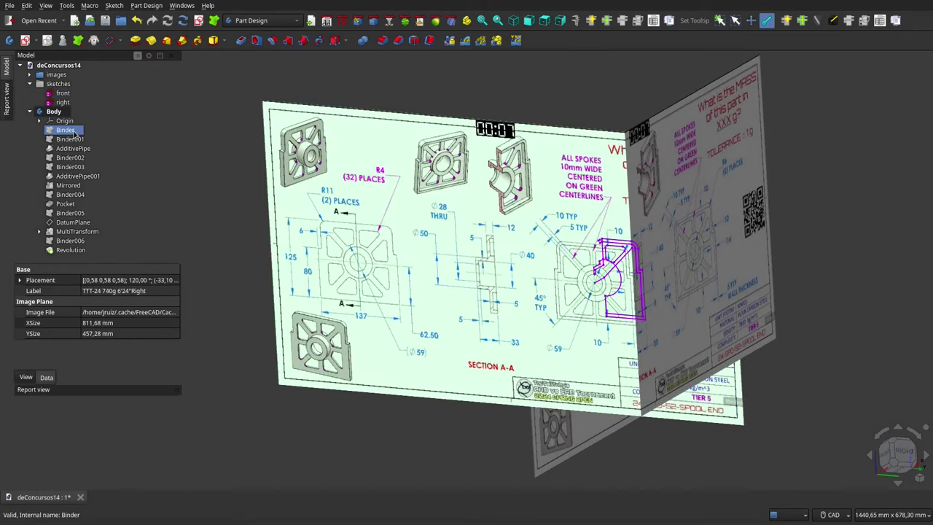
middle_click_drag(503, 284, 448, 301)
scroll(531, 170, "up", 4)
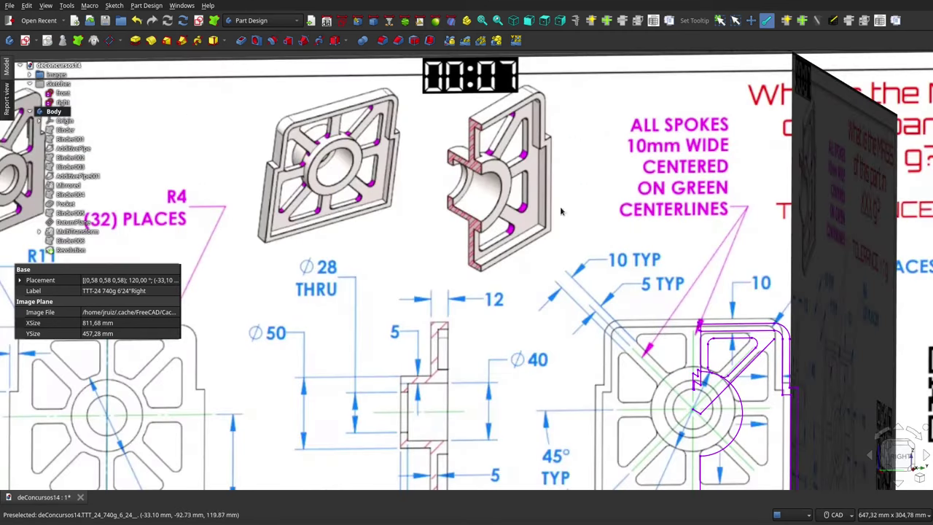
left_click(66, 130)
scroll(430, 256, "down", 2)
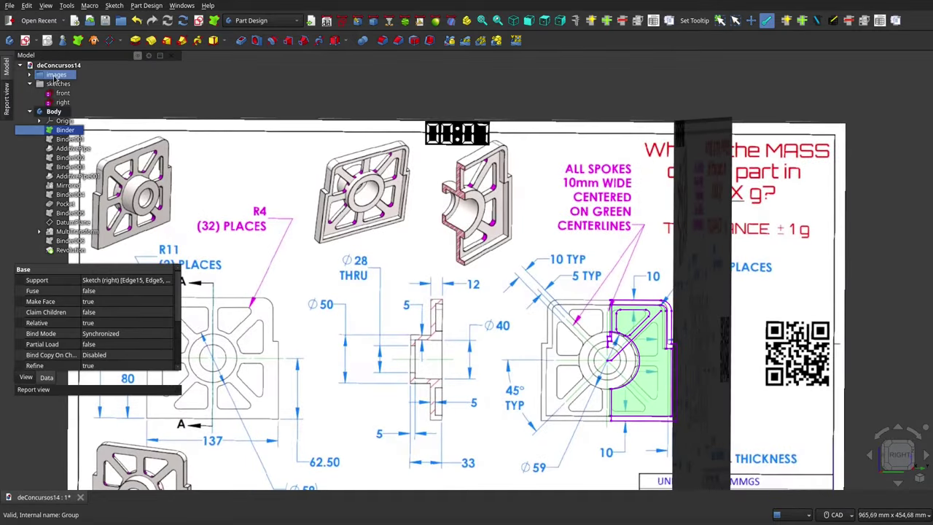
- Hide the reference images group
left_click(55, 75)
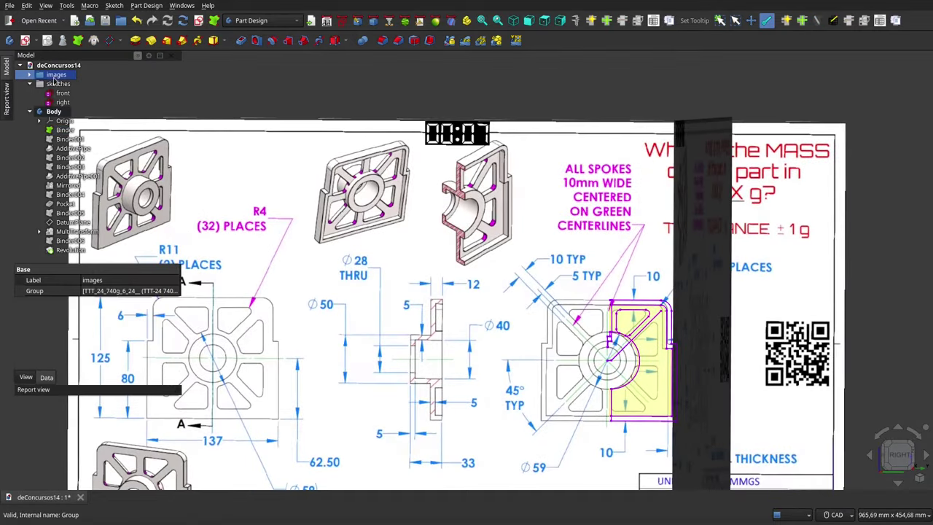
key("space")
scroll(554, 252, "up", 2)
- Hide both sketches in the sketches group
scroll(554, 253, "down", 3)
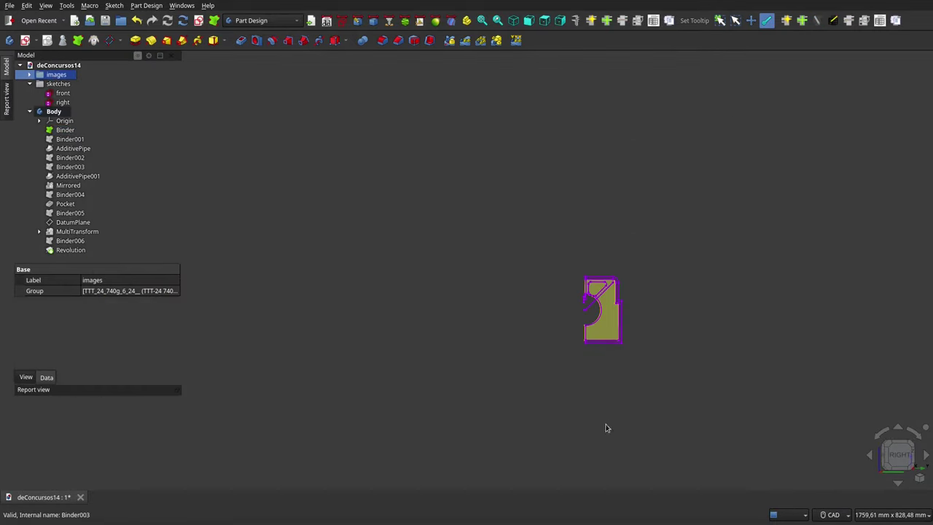
scroll(598, 394, "up", 4)
mouse_move(585, 359)
middle_mouse_down()
mouse_move(563, 362)
mouse_move(654, 367)
middle_mouse_up()
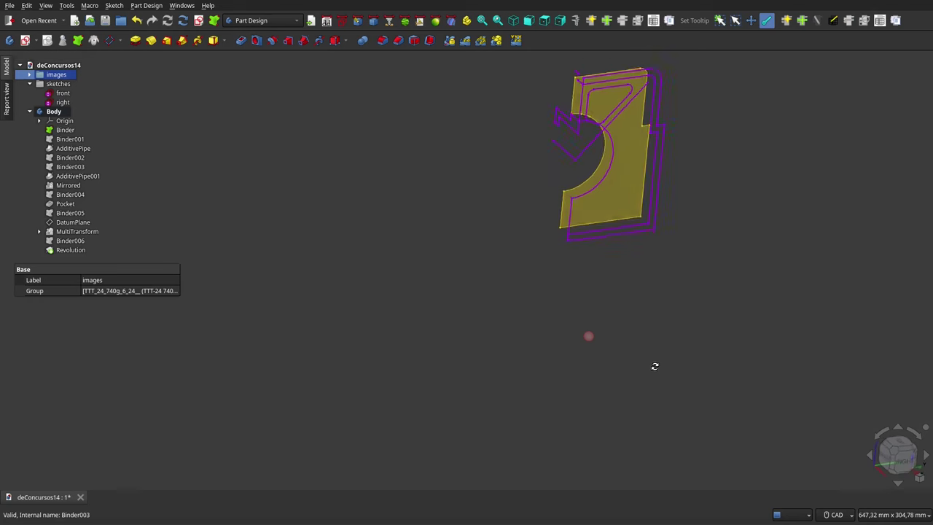
left_click(48, 86)
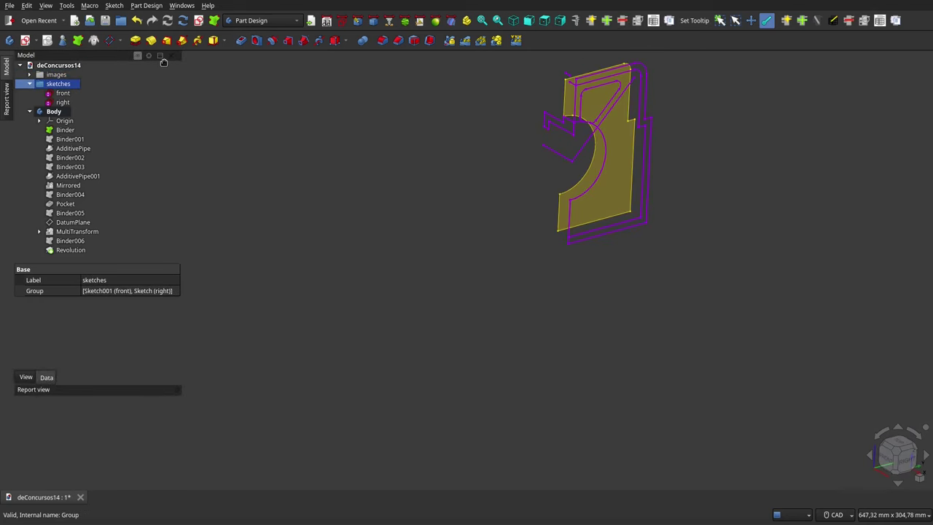
key("space")
- Toggle Binder through AdditivePipe so the binders hide and the AdditivePipe solid shows
left_click(71, 139)
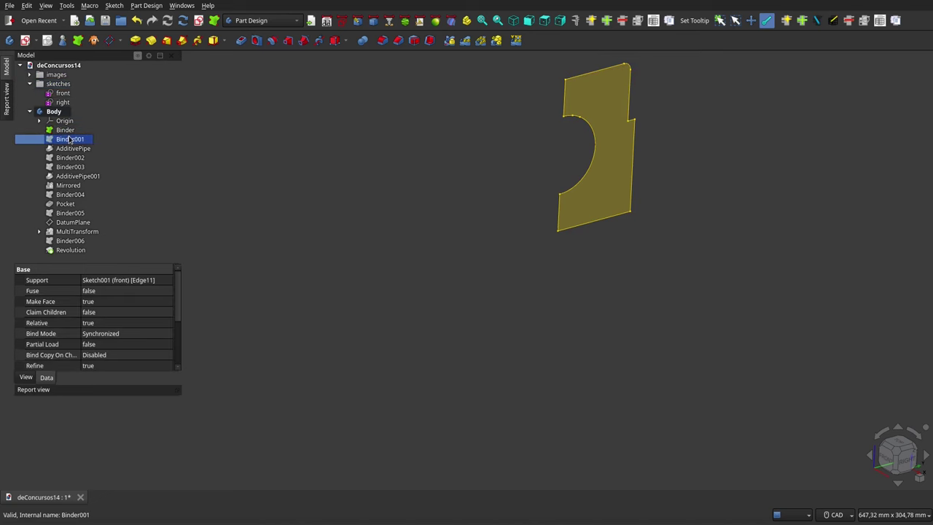
left_click(431, 261)
mouse_move(449, 257)
middle_mouse_down()
mouse_move(472, 256)
mouse_move(361, 246)
mouse_move(352, 225)
middle_mouse_up()
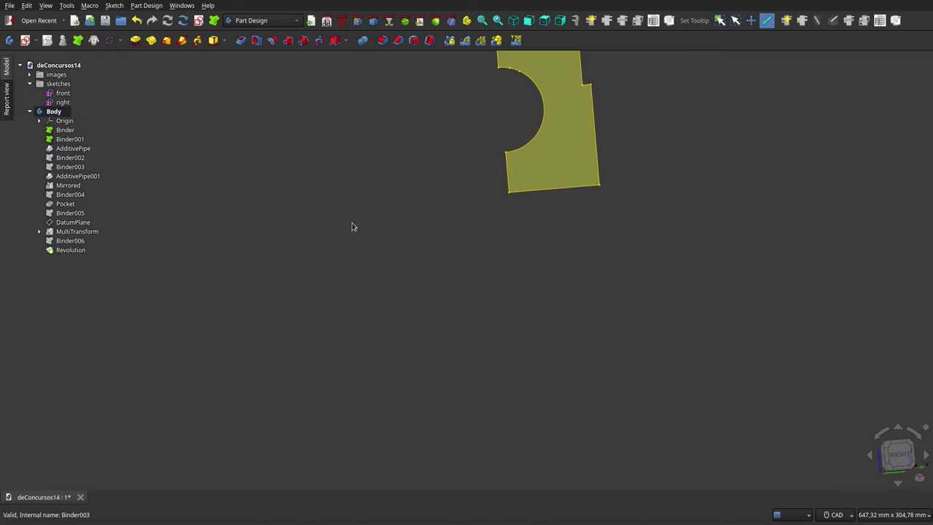
left_click(71, 122)
left_click(65, 130)
left_click(73, 148, "shift")
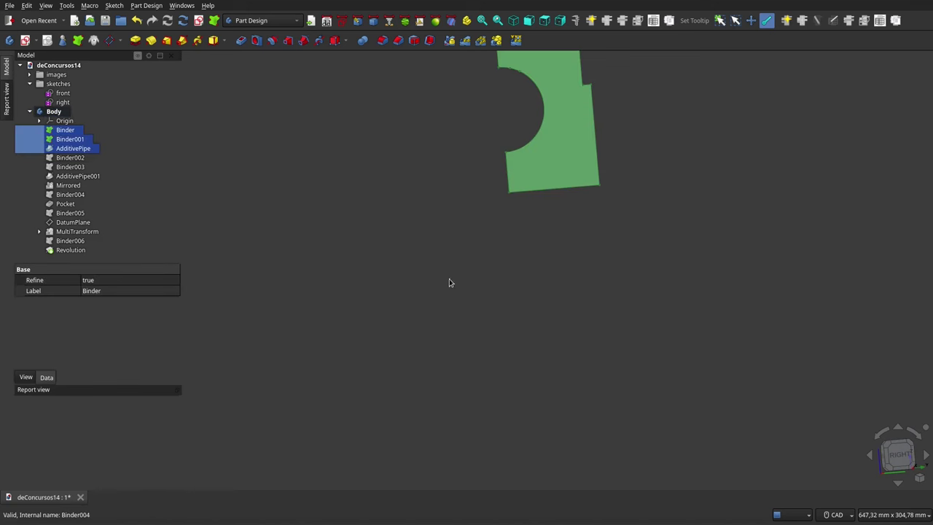
key("space")
left_click(483, 315)
scroll(484, 321, "down", 2)
scroll(465, 233, "up", 3)
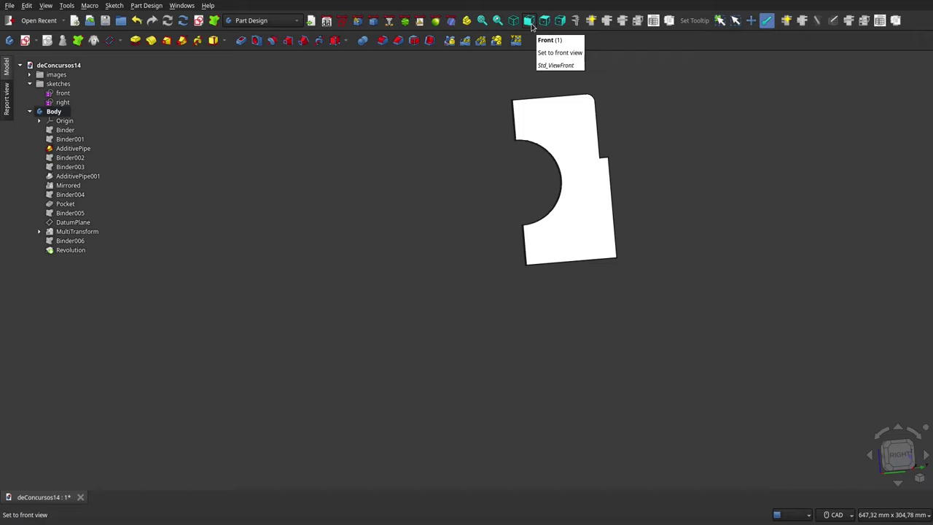
- Show the reference drawings and inspect Binder002 and Binder003 against them
left_click(64, 76)
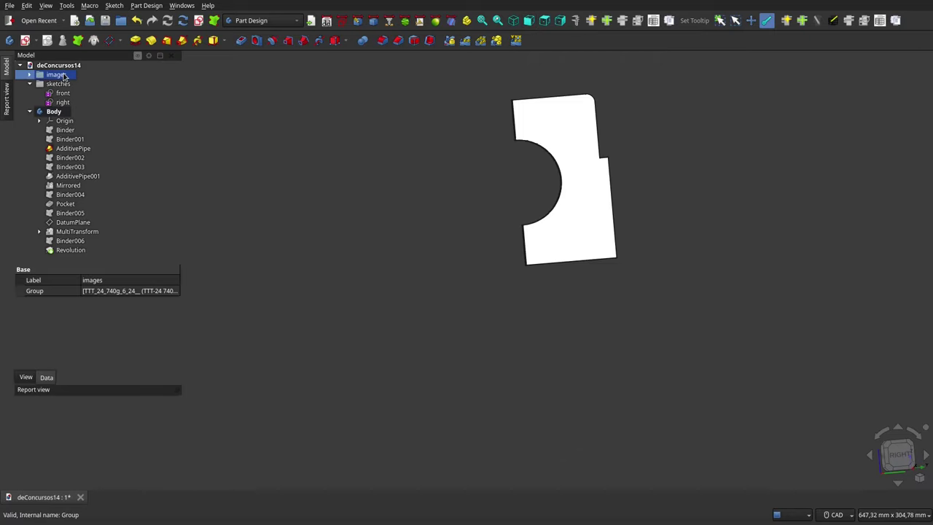
key("space")
left_click(470, 310)
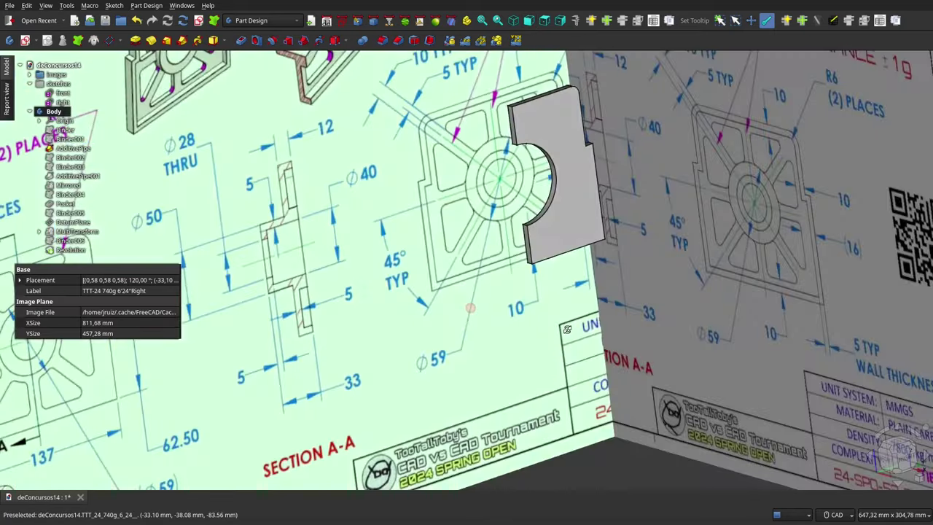
middle_click_drag(567, 329, 520, 324)
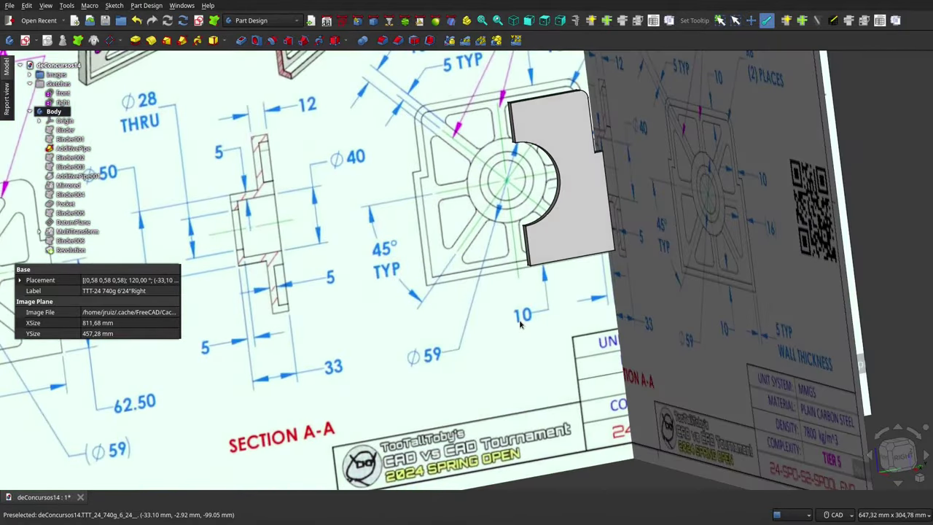
scroll(520, 324, "down", 2)
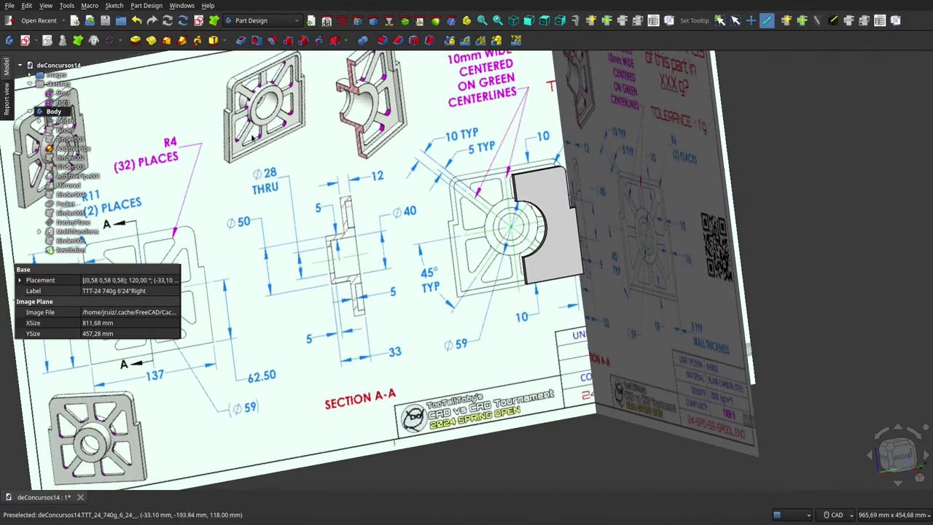
left_click(84, 158)
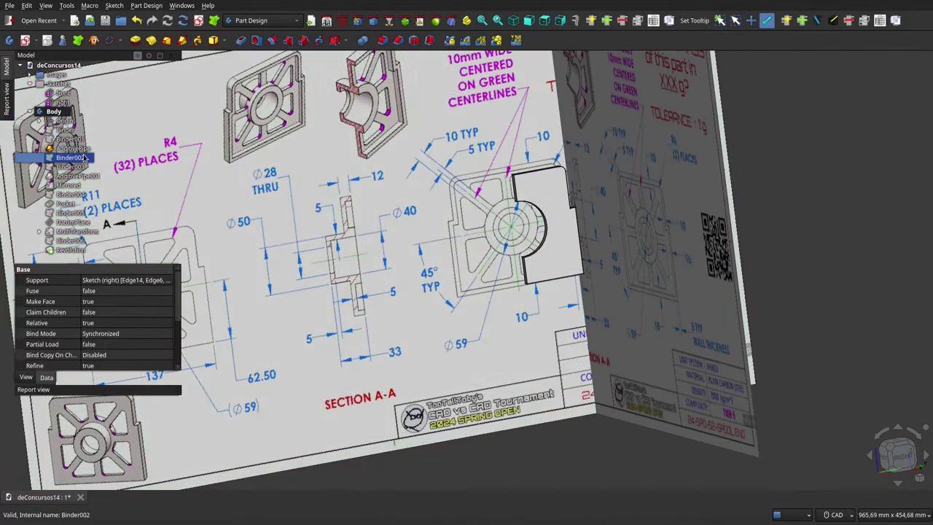
mouse_move(540, 306)
middle_mouse_down()
mouse_move(561, 307)
mouse_move(540, 306)
middle_mouse_up()
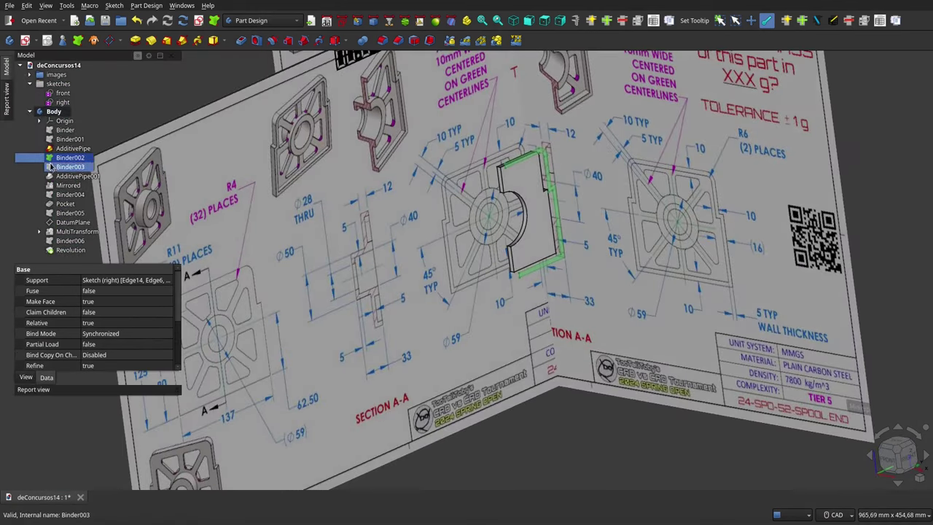
left_click(51, 167)
middle_click_drag(475, 292, 511, 297)
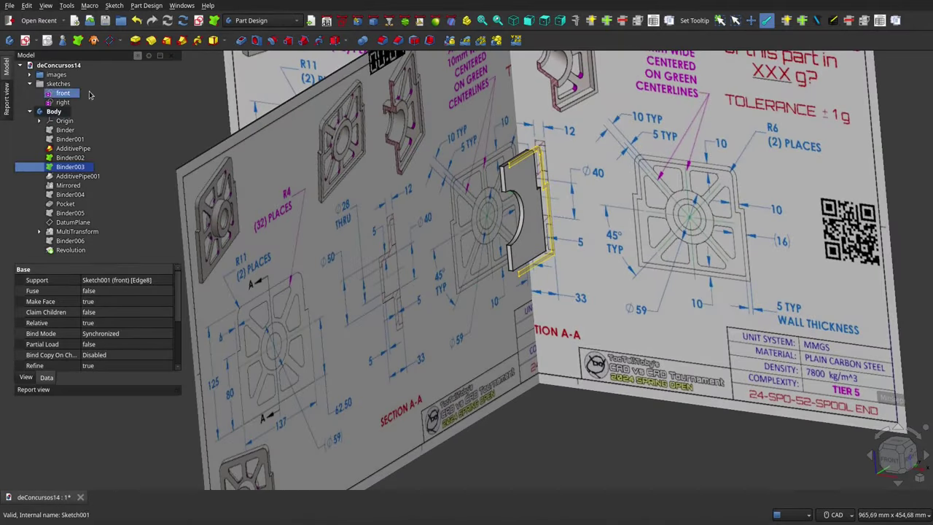
- Hide the reference drawings and the AdditivePipe solid
left_click(56, 75)
key("space")
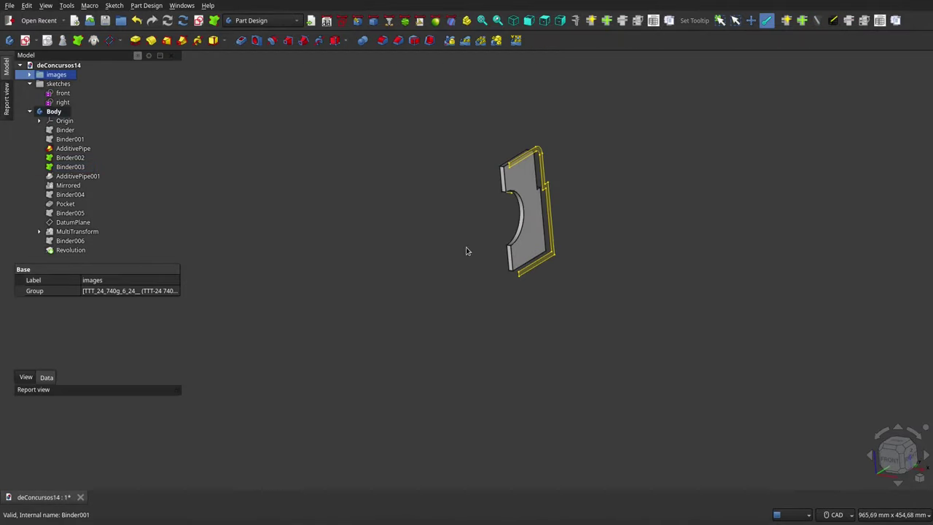
middle_click_drag(467, 251, 475, 200)
scroll(562, 168, "up", 2)
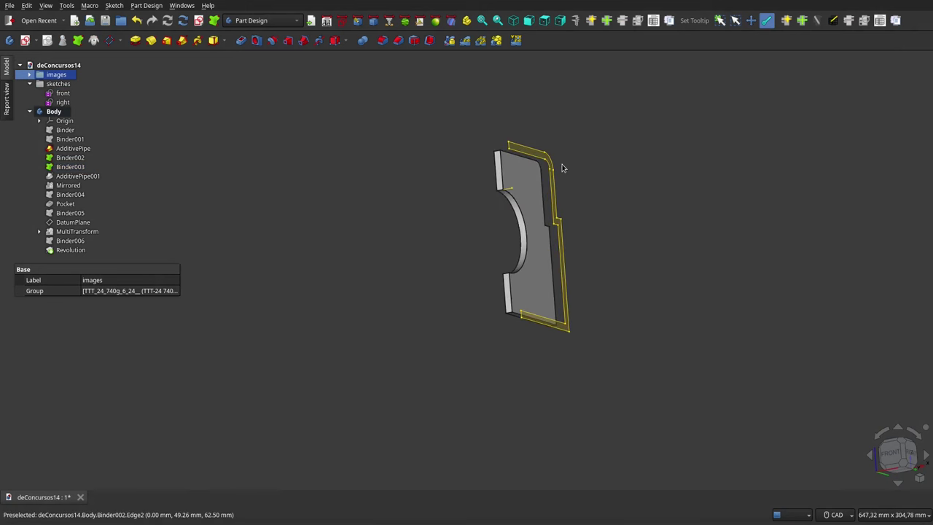
middle_click_drag(481, 240, 482, 234)
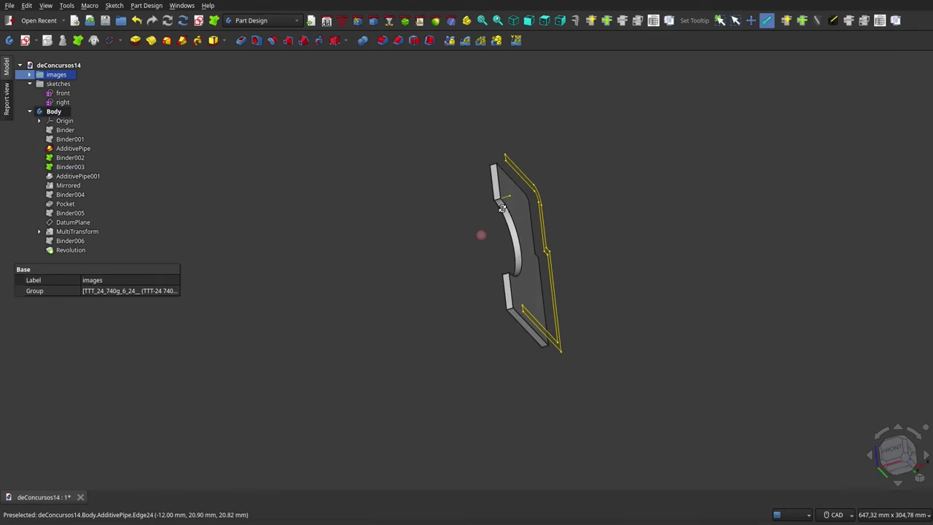
left_click(73, 149)
key("space")
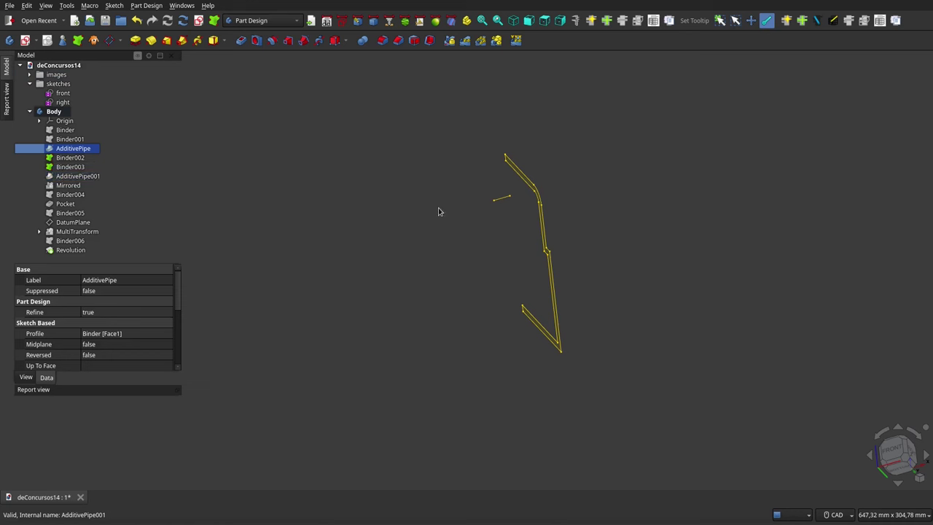
- Toggle Binder002 through AdditivePipe001 so only the AdditivePipe001 frame solid shows
left_click(70, 157)
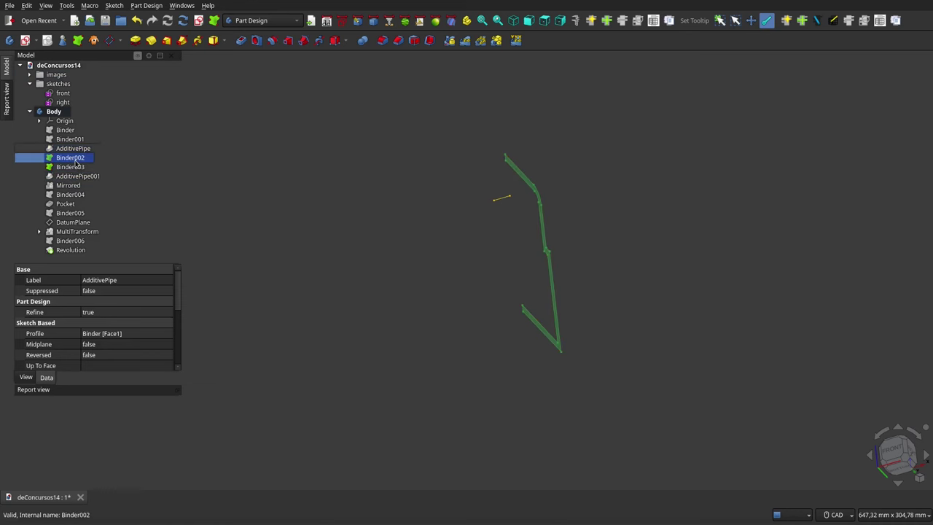
left_click(76, 177, "shift")
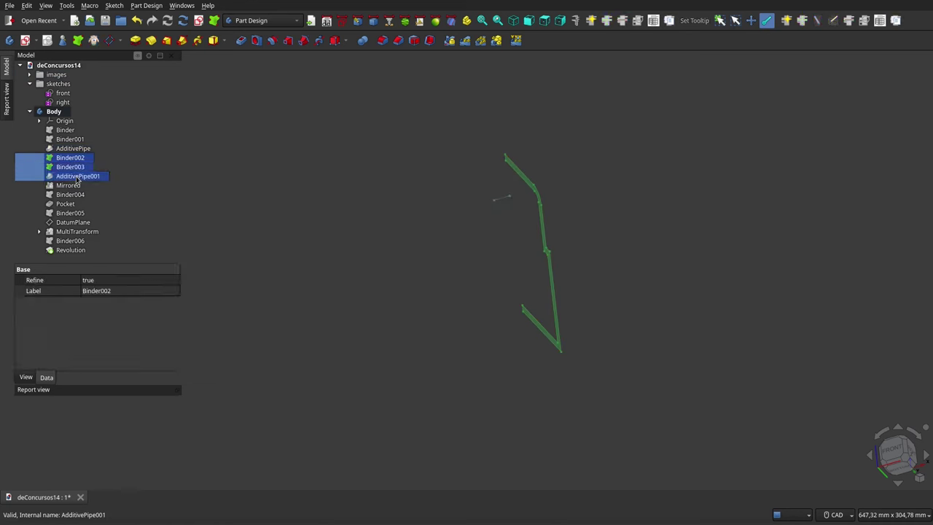
key("space")
left_click(460, 308)
- Inspect the AdditivePipe001 solid, then show the full Mirrored frame
mouse_move(460, 308)
middle_mouse_down()
mouse_move(412, 317)
mouse_move(391, 359)
mouse_move(457, 328)
mouse_move(587, 294)
mouse_move(642, 297)
middle_mouse_up()
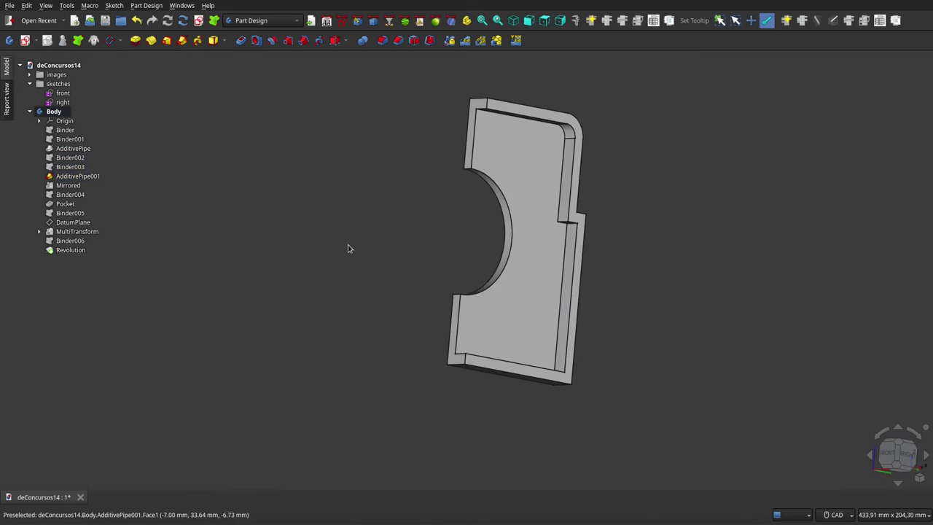
mouse_move(405, 200)
middle_mouse_down()
mouse_move(340, 214)
mouse_move(392, 192)
middle_mouse_up()
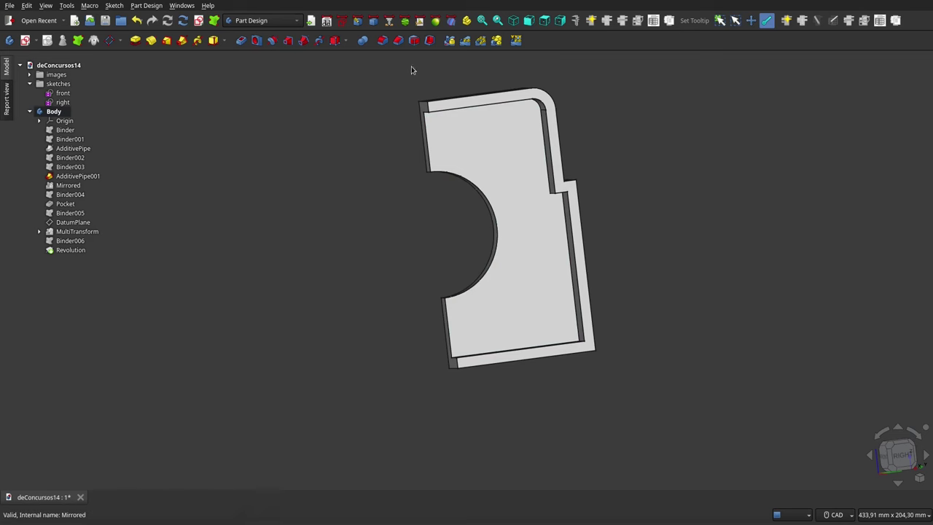
left_click(68, 185)
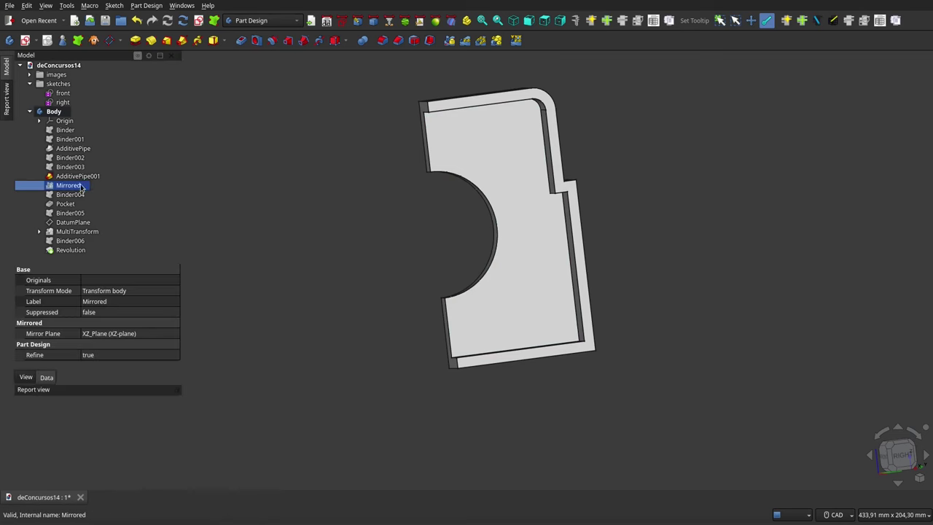
key("space")
left_click(450, 247)
mouse_move(543, 262)
middle_mouse_down()
mouse_move(460, 251)
mouse_move(458, 235)
middle_mouse_up()
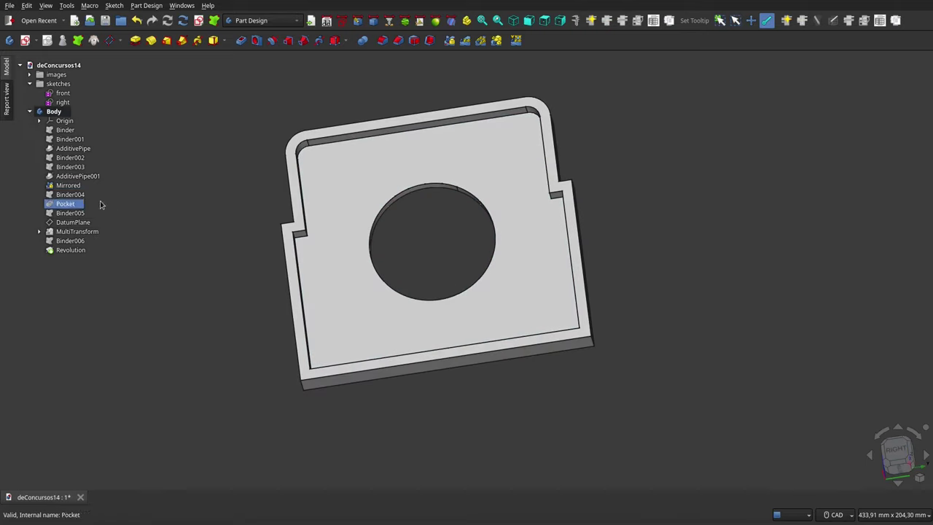
- Show the Binder004 profile on the part and bring the reference drawings back
left_click(66, 194)
left_click(223, 179)
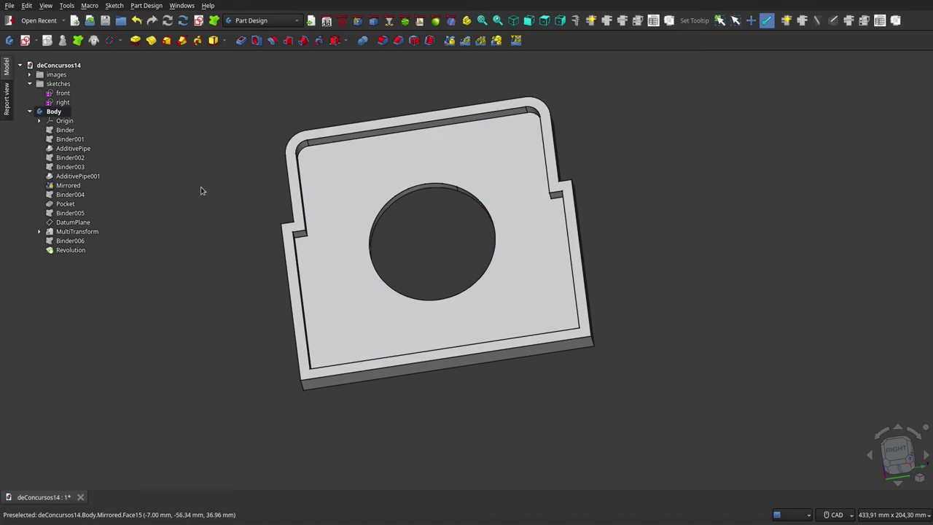
left_click(70, 194)
key("space")
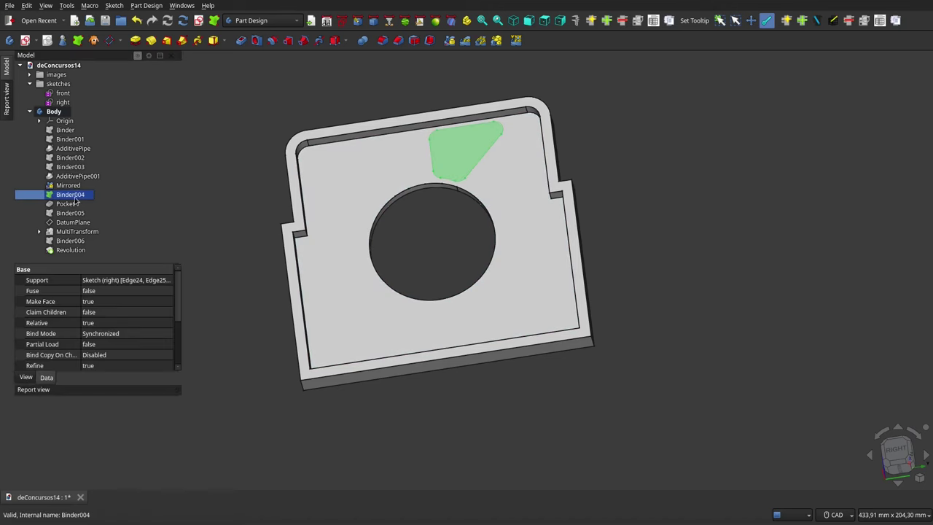
middle_click_drag(433, 240, 454, 287)
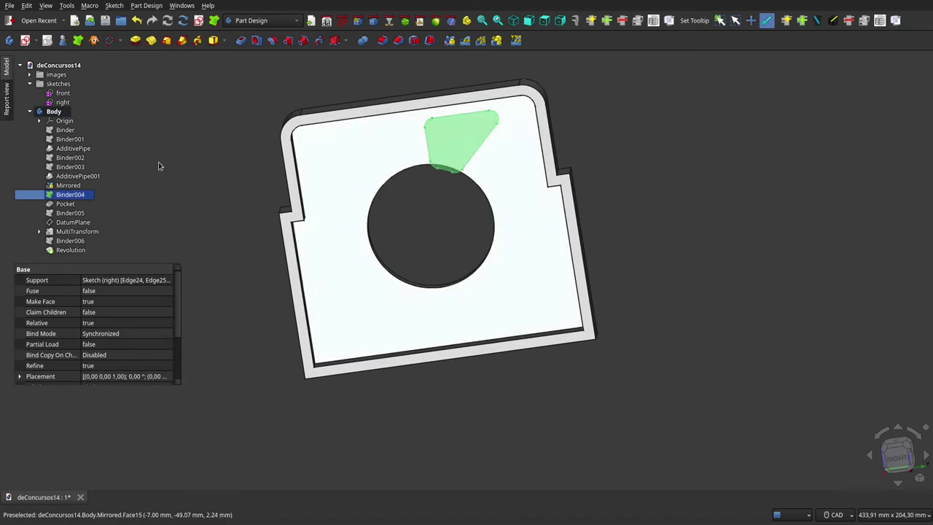
left_click(46, 77)
key("space")
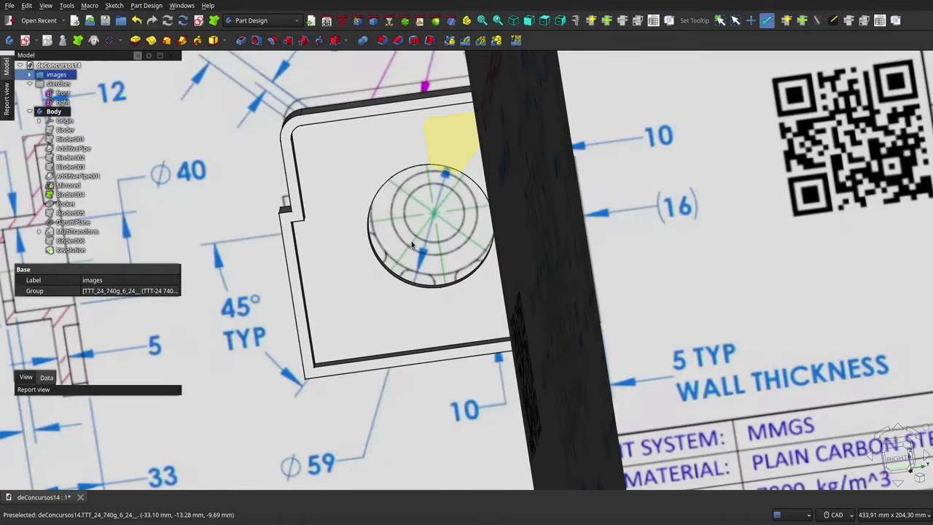
- Square the view onto the drawing and show the Mirrored part over it
scroll(426, 226, "down", 2)
left_click(556, 20)
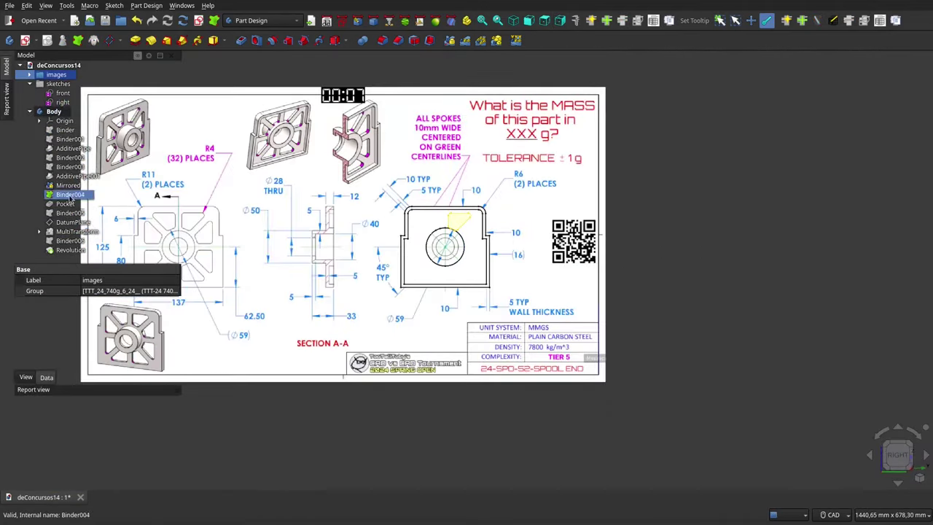
left_click(65, 187)
scroll(452, 222, "up", 1)
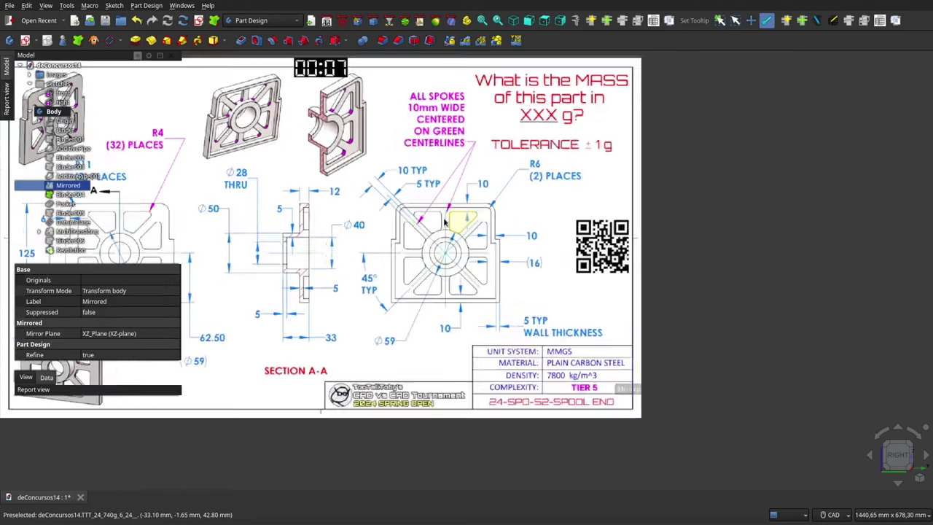
scroll(456, 225, "up", 3)
key("space")
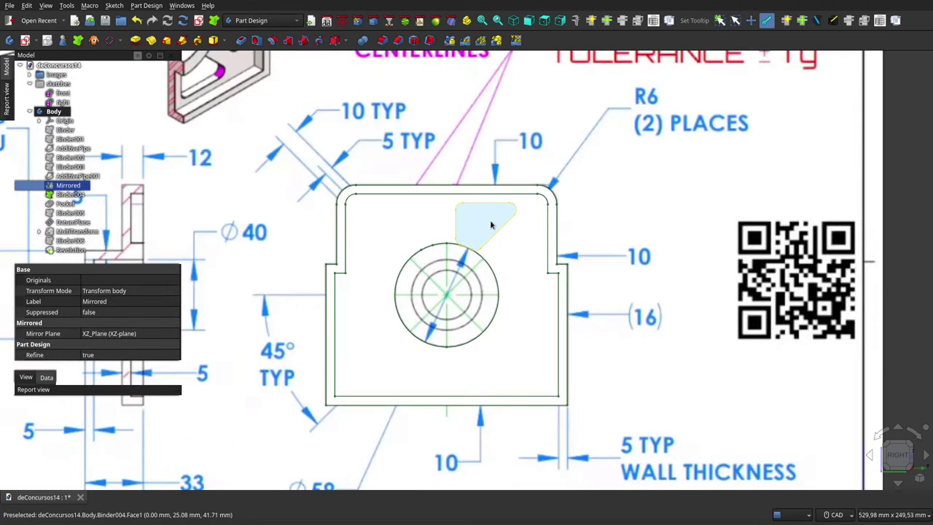
scroll(493, 231, "down", 2)
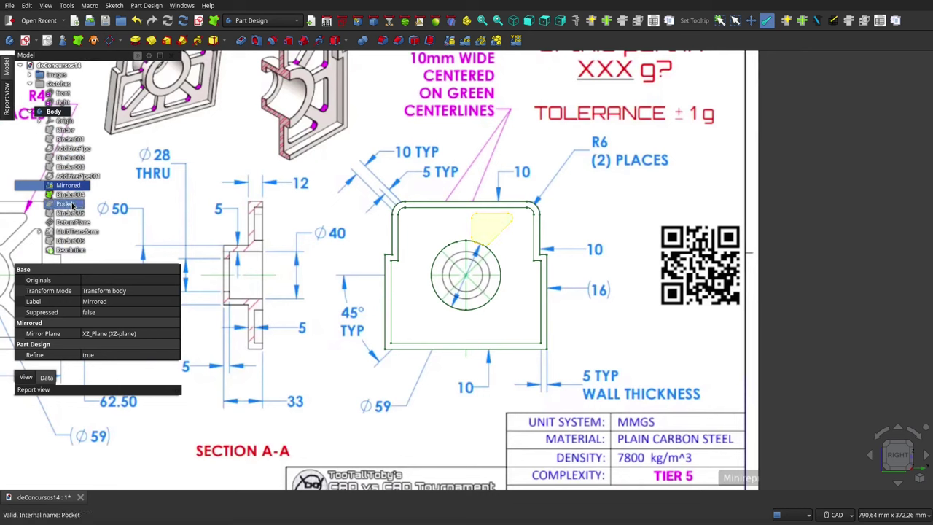
key("Down")
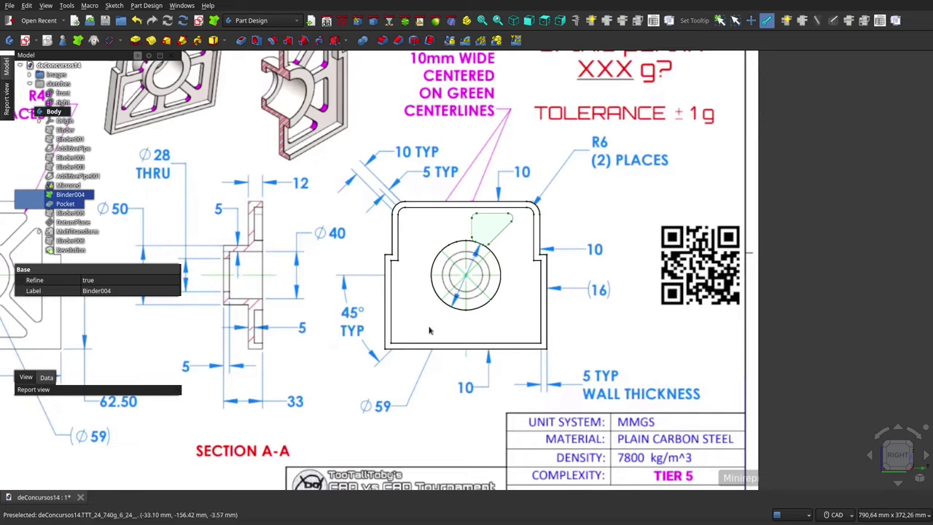
left_click(489, 320)
left_click(722, 269)
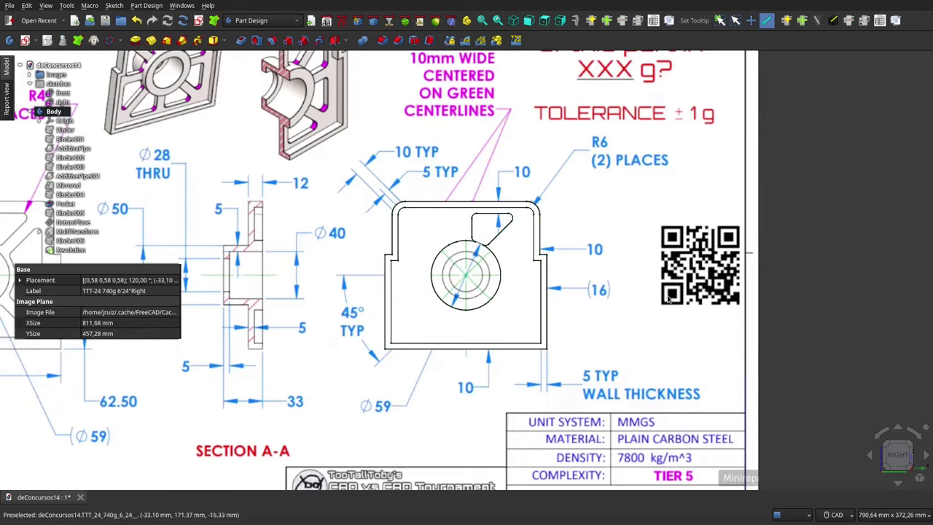
scroll(656, 292, "down", 4)
scroll(587, 310, "up", 2)
scroll(588, 310, "up", 2)
- View the drawing straight on from the right and fit the whole sheet with V, F
middle_click_drag(588, 310, 614, 303)
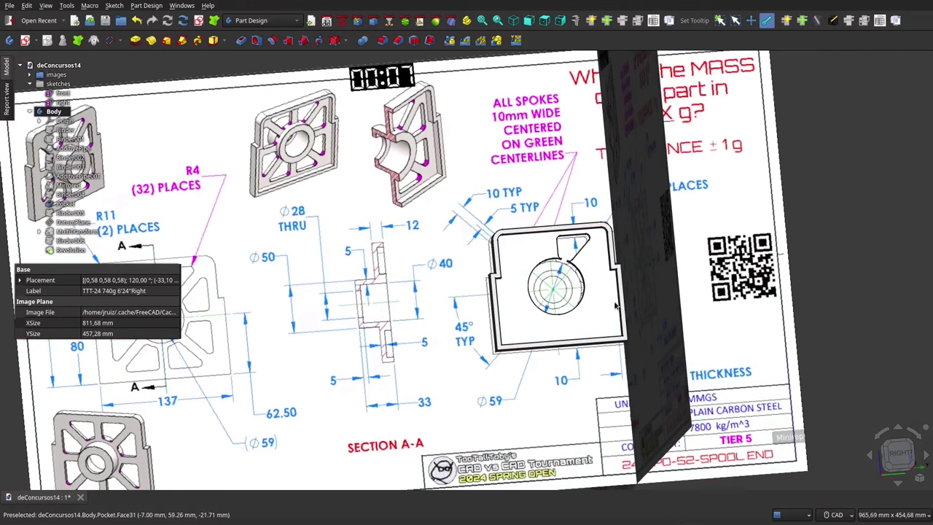
mouse_move(70, 241)
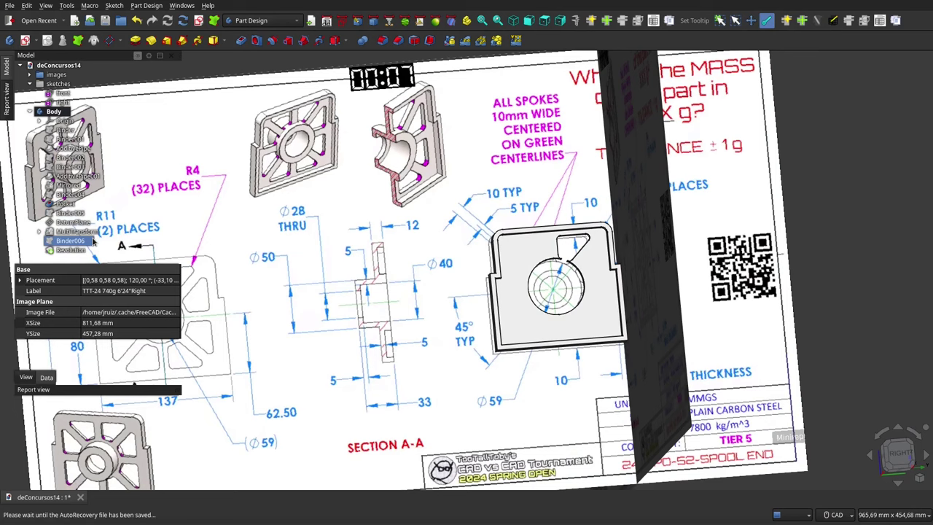
middle_click_drag(491, 327, 472, 343)
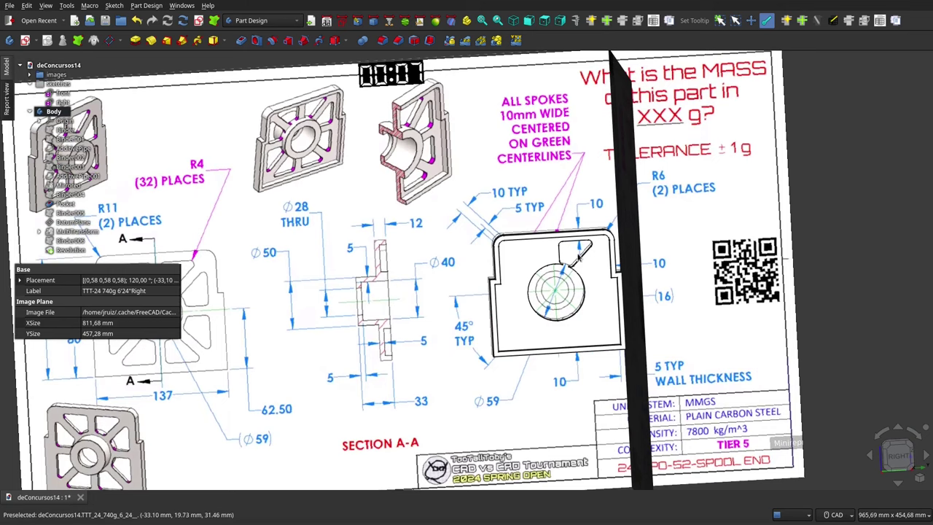
scroll(573, 254, "up", 1)
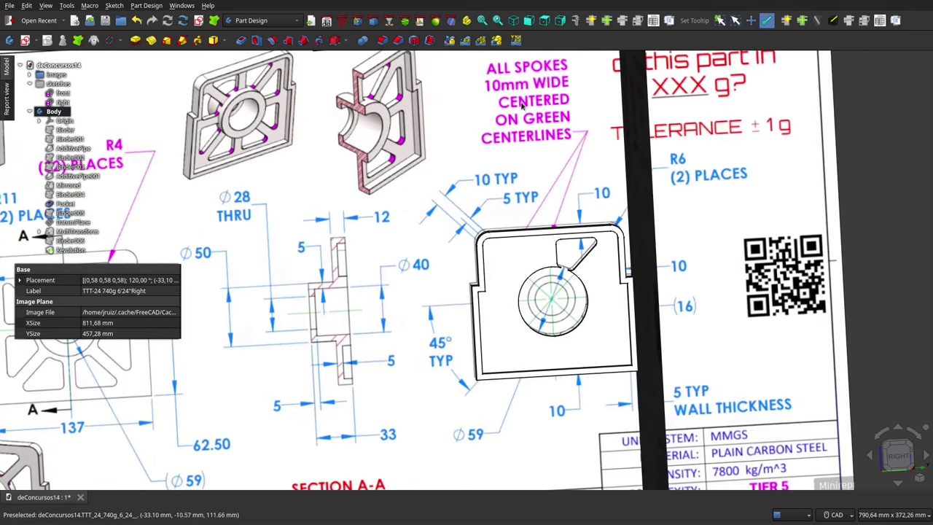
left_click(559, 22)
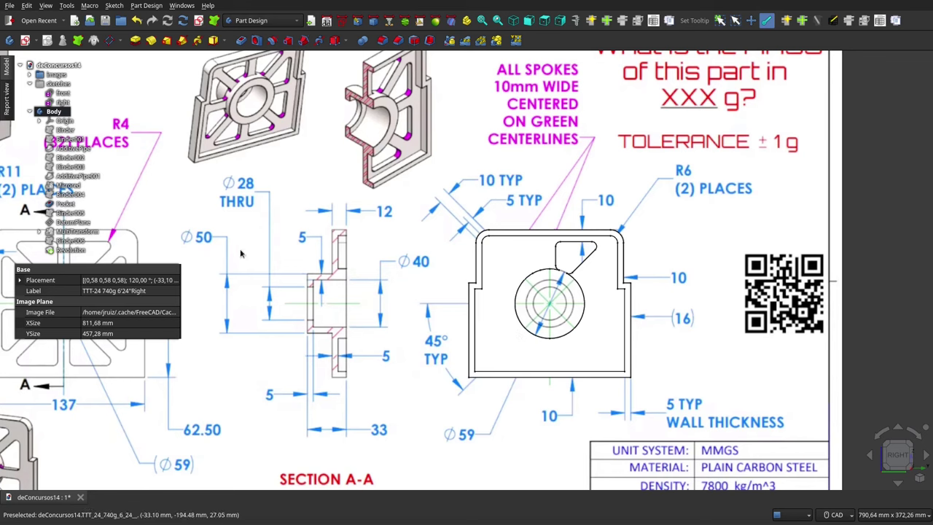
mouse_move(71, 222)
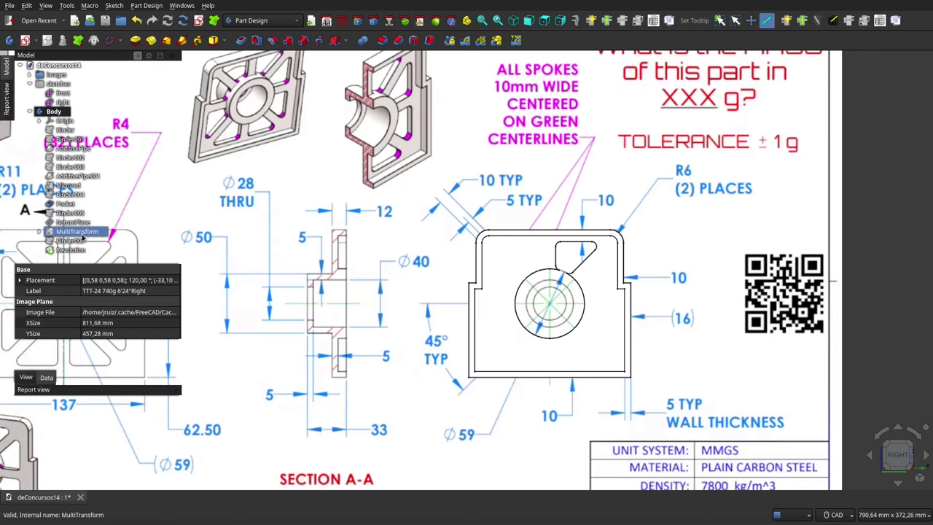
key("v")
key("f")
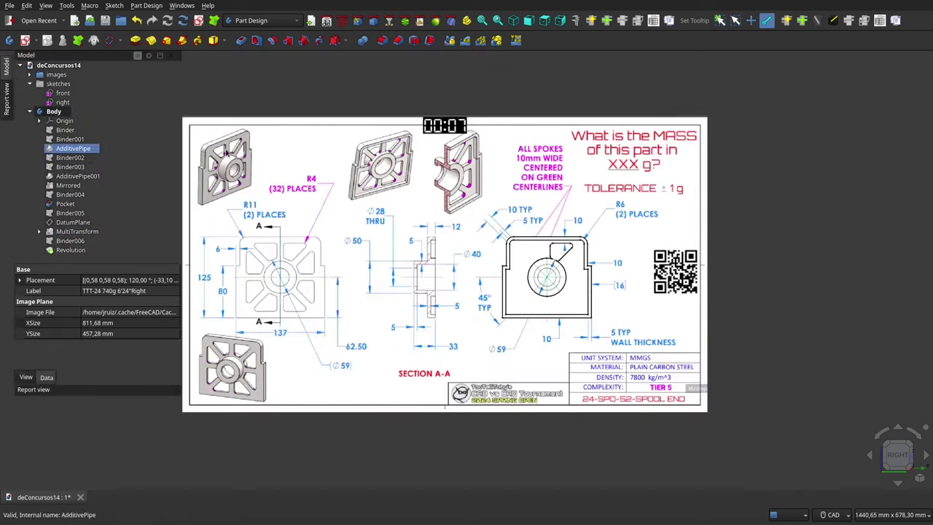
- Hide the reference drawings and inspect Binder005 from a tilted view
left_click(56, 75)
key("space")
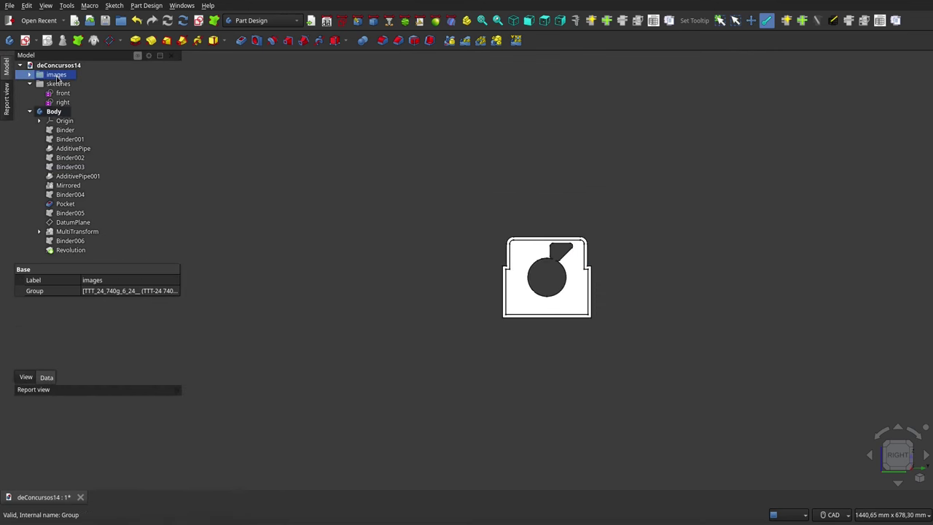
left_click(78, 214)
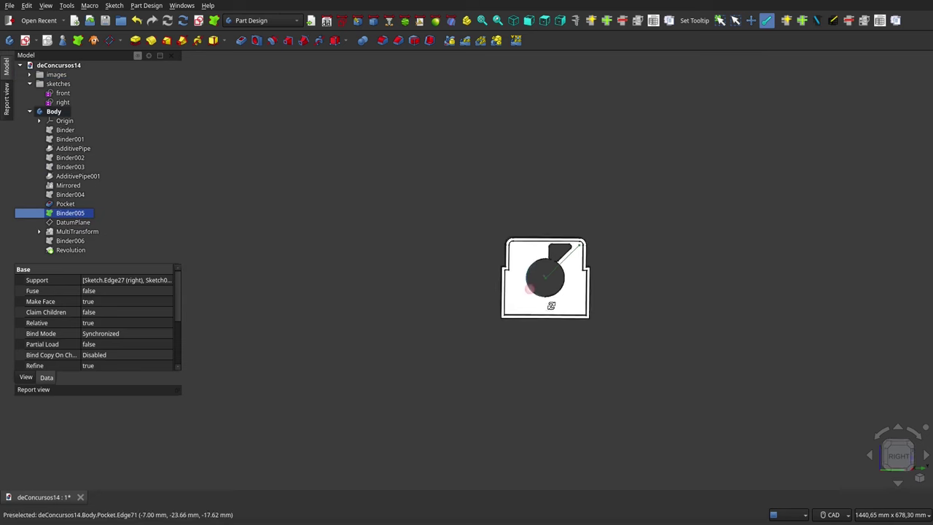
middle_click_drag(415, 274, 586, 339)
scroll(545, 269, "up", 2)
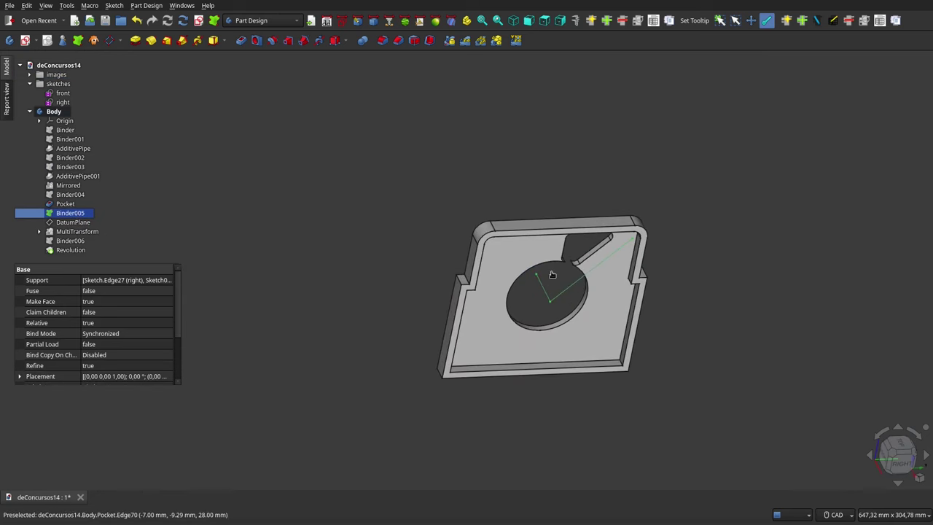
left_click(539, 292)
left_click(408, 277)
- Inspect the front and right sketches and Binder005's lines from a near-front view
left_click(54, 93)
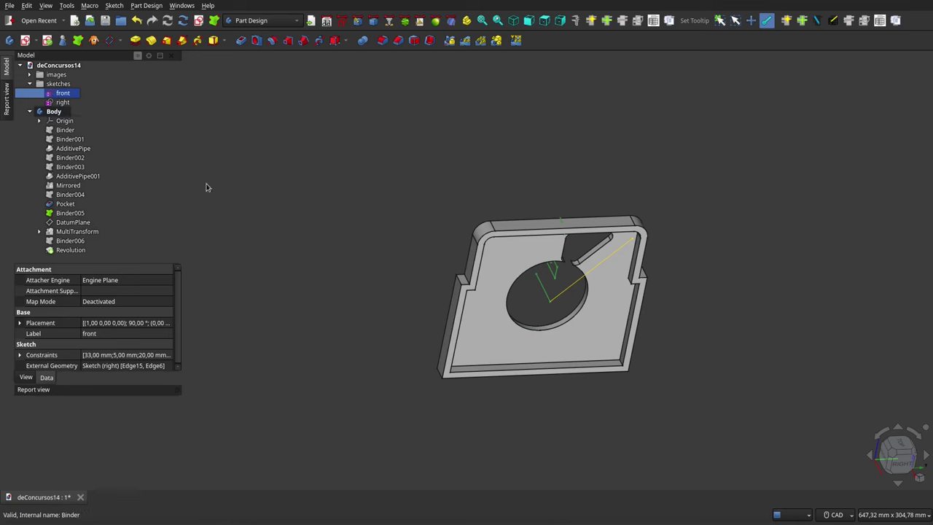
left_click(68, 103)
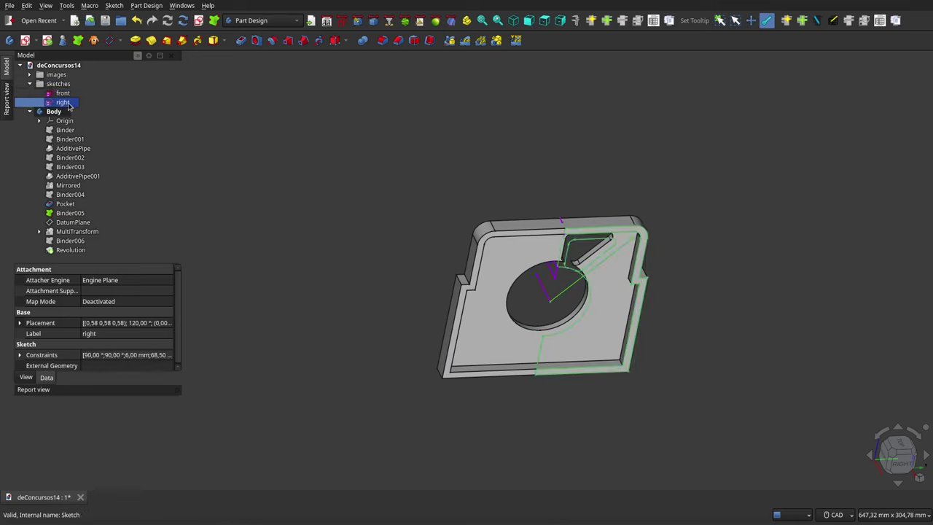
mouse_move(510, 218)
middle_mouse_down()
mouse_move(533, 186)
mouse_move(515, 173)
mouse_move(482, 207)
middle_mouse_up()
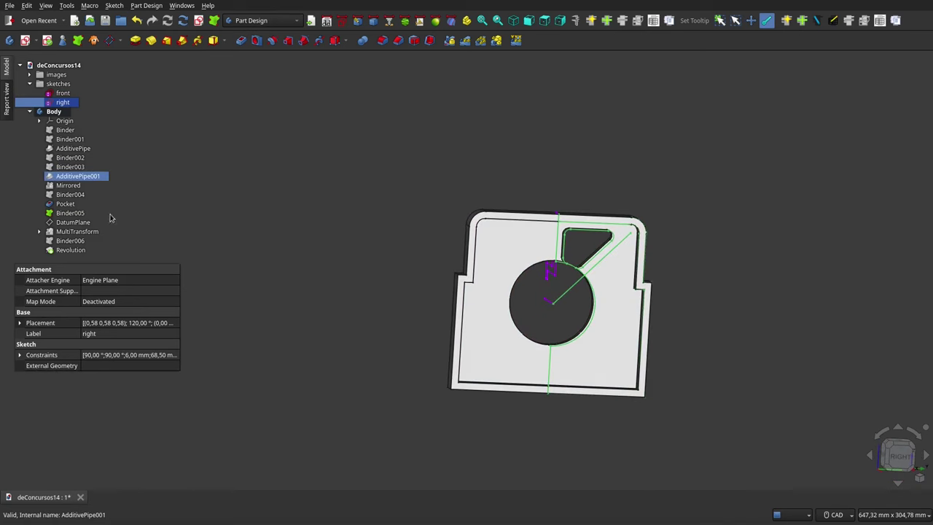
left_click(76, 213)
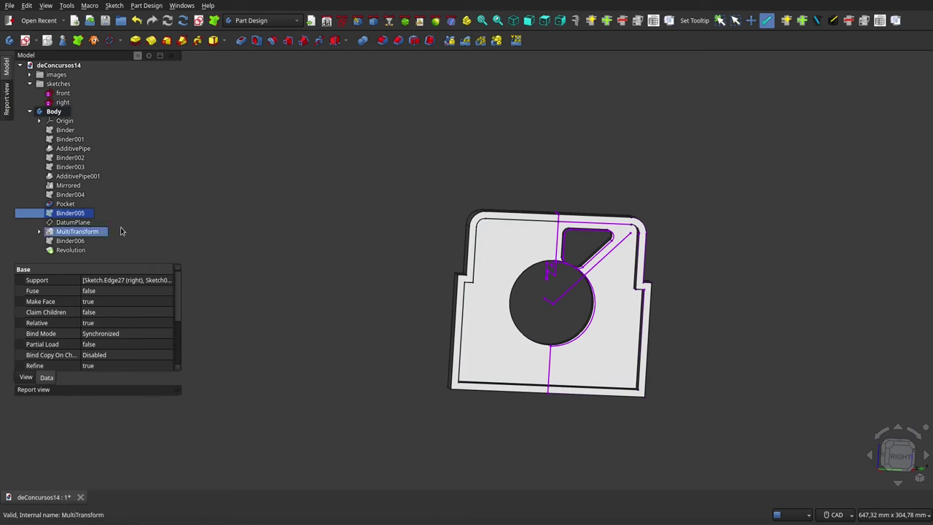
- Show the DatumPlane and orbit to view it with the part
left_click(76, 225)
key("space")
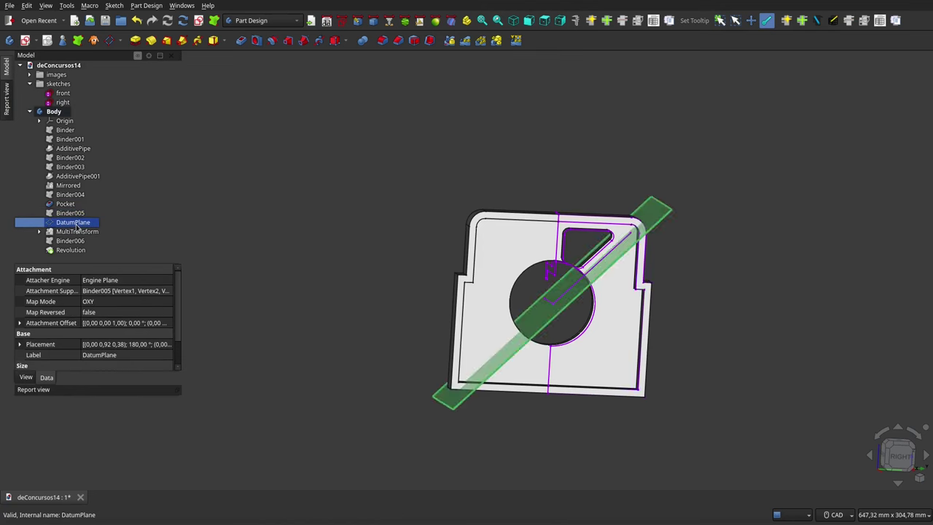
left_click(421, 293)
mouse_move(421, 292)
middle_mouse_down()
mouse_move(575, 291)
mouse_move(591, 256)
middle_mouse_up()
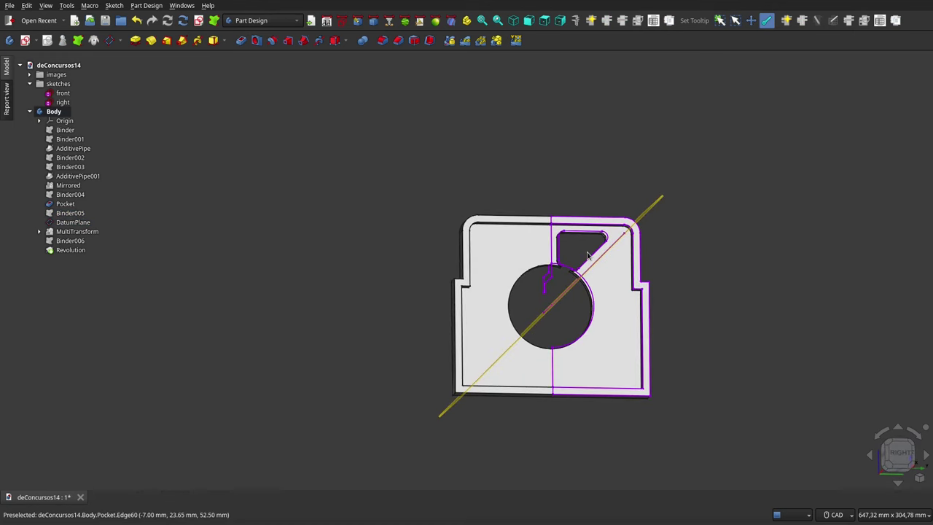
mouse_move(71, 250)
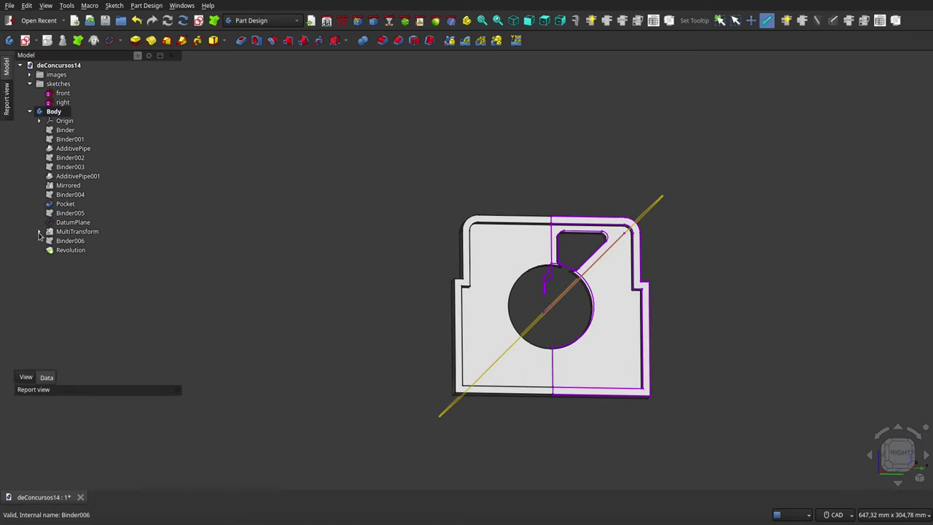
- Expand MultiTransform to review its mirror steps, then collapse it again
left_click(39, 231)
scroll(82, 219, "down", 1)
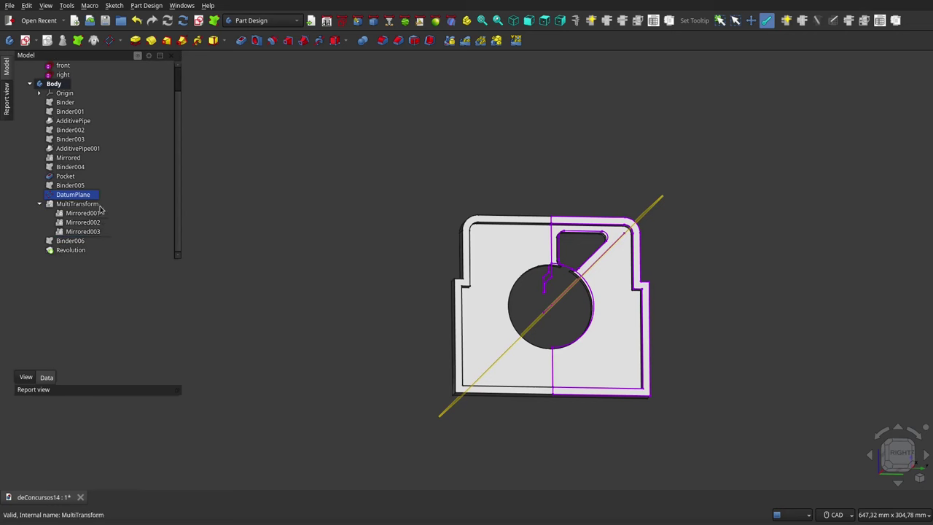
left_click(39, 204)
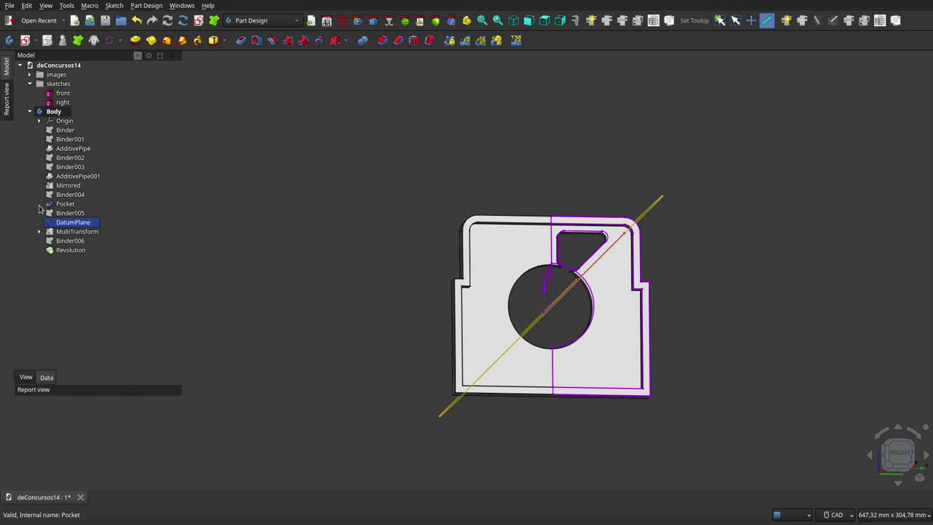
mouse_move(516, 192)
middle_mouse_down()
mouse_move(512, 227)
mouse_move(517, 159)
middle_mouse_up()
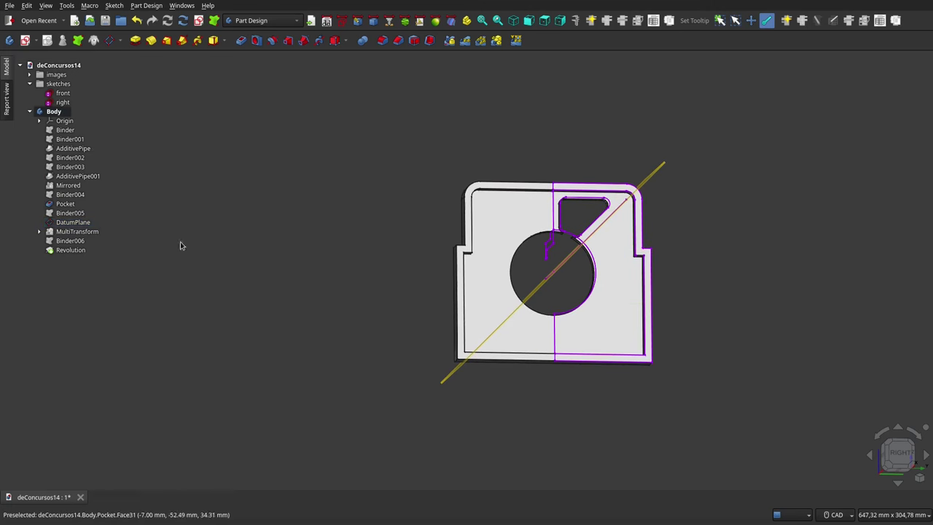
left_click(71, 232)
left_click(338, 249)
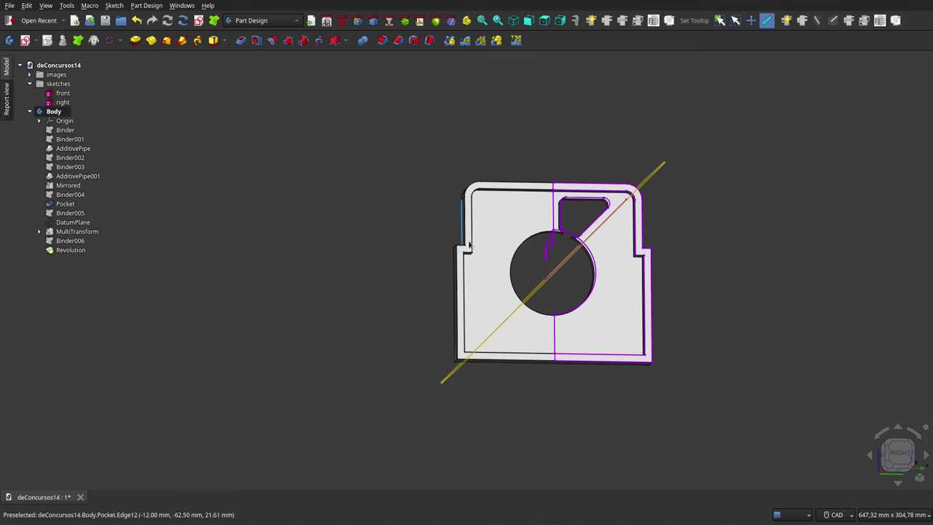
middle_click_drag(526, 264, 519, 272)
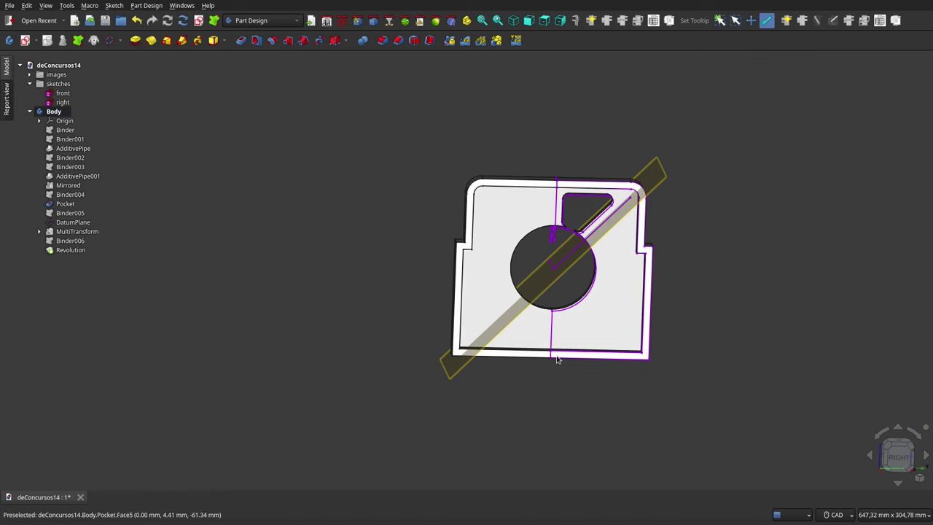
- Show the MultiTransform result, repeating the triangular cutout eight times around the hole
left_click(82, 232)
left_click(85, 235)
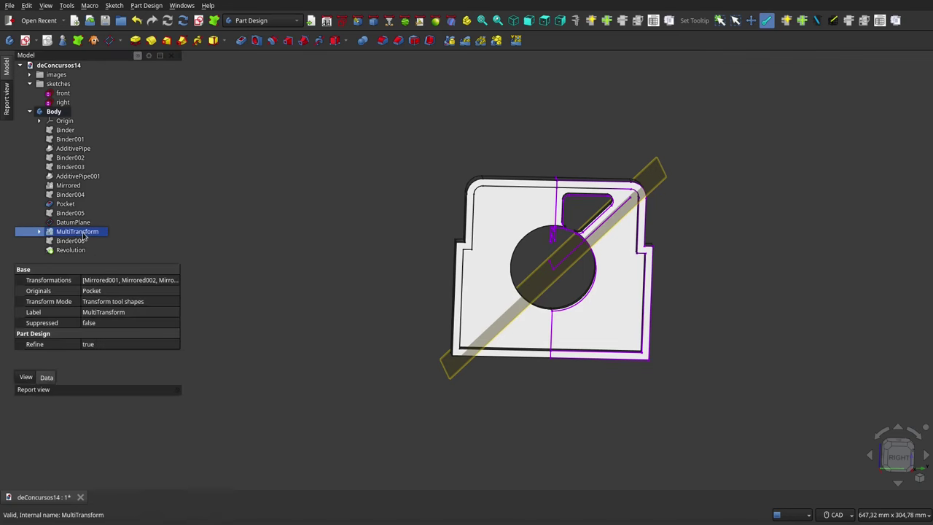
key("space")
left_click(421, 256)
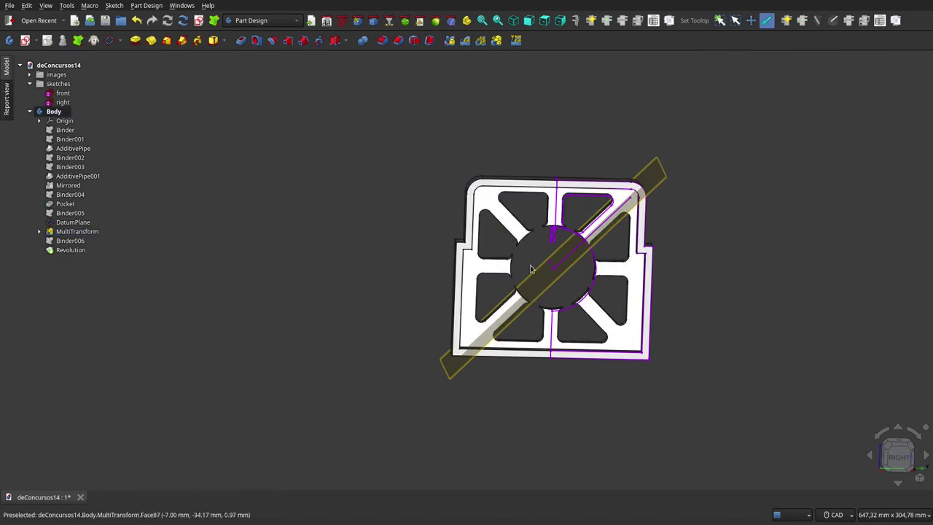
middle_click_drag(420, 256, 551, 253)
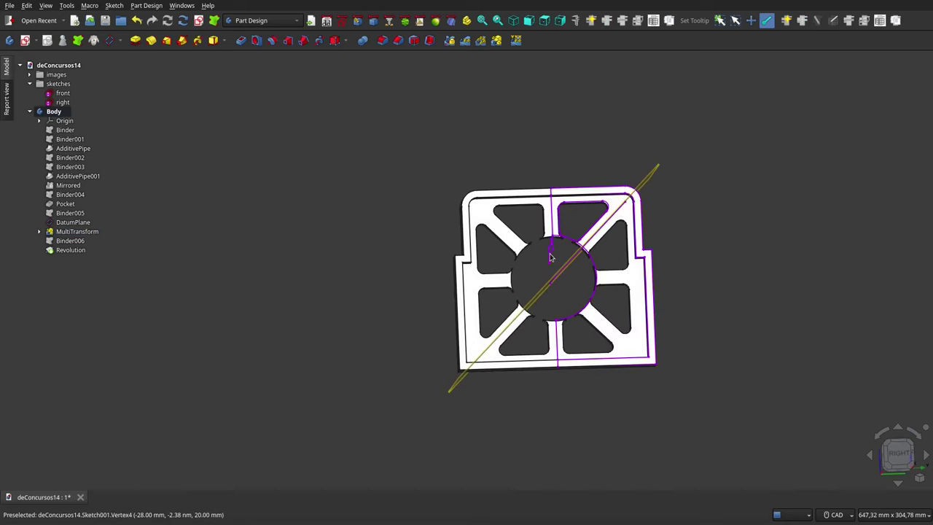
left_click(58, 65)
- Show the reference drawings to compare the spoked part, then hide them again
left_click(58, 74)
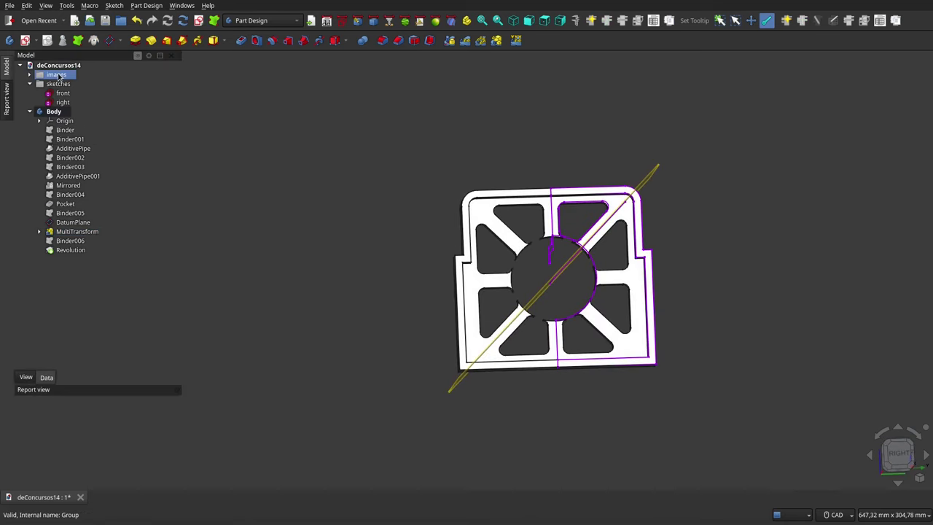
key("space")
scroll(419, 187, "down", 5)
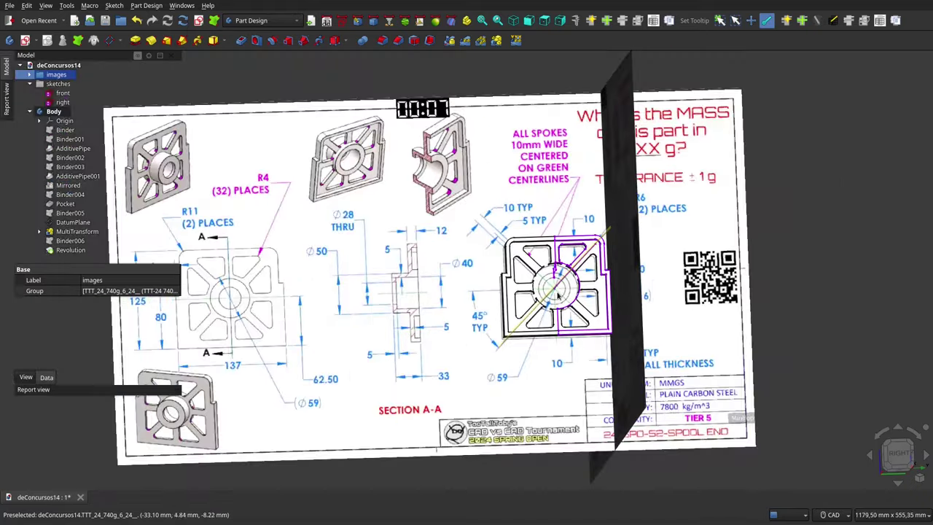
middle_click_drag(418, 187, 430, 169)
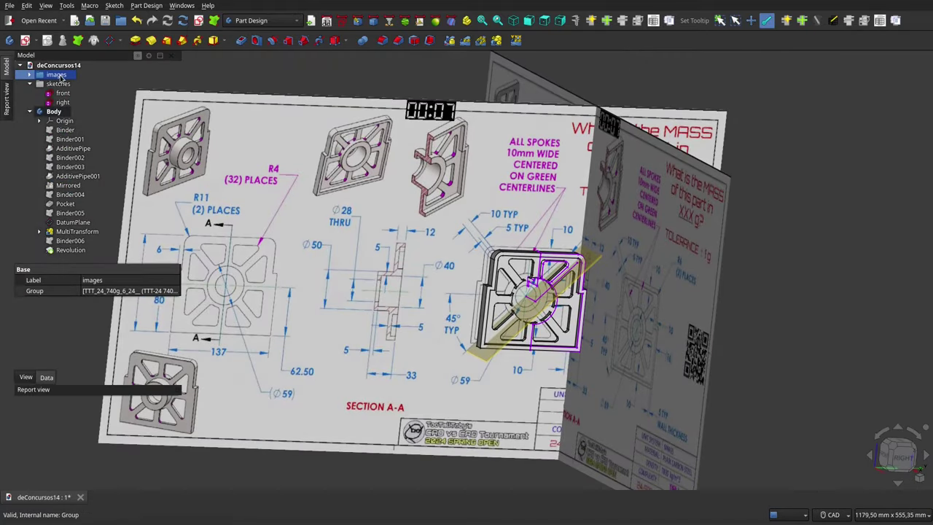
key("space")
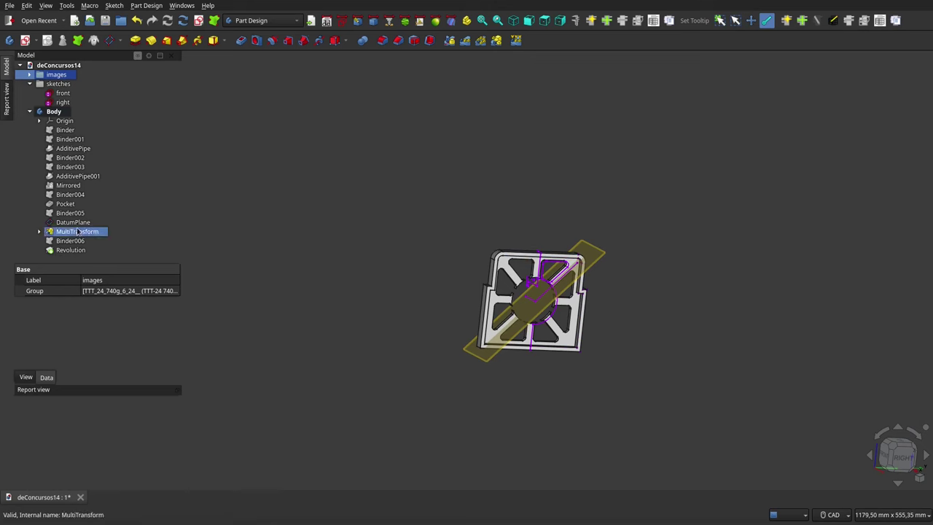
- Hide the DatumPlane and orbit the frame to an edge-on view
left_click(73, 222)
key("space")
mouse_move(560, 293)
middle_mouse_down()
mouse_move(714, 288)
mouse_move(661, 277)
middle_mouse_up()
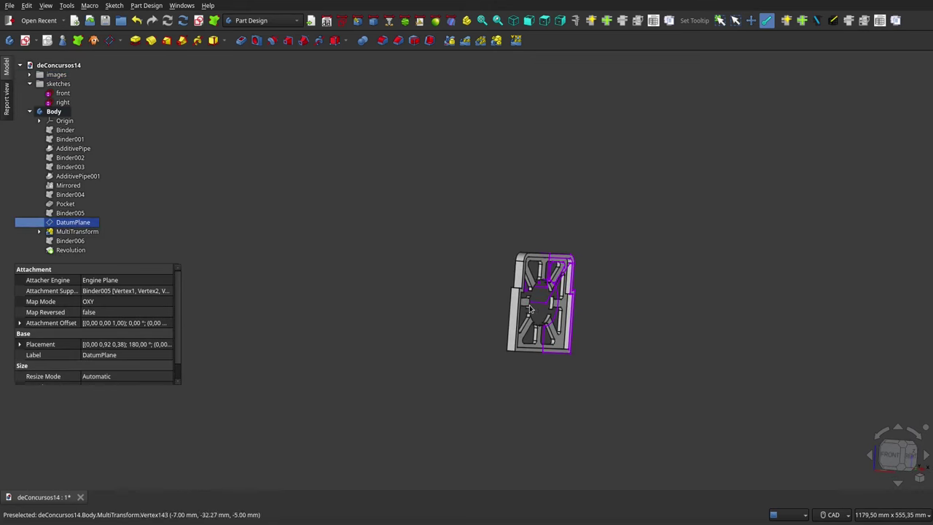
- Select the Binder006 shape binder in the Model tree
scroll(562, 275, "up", 5)
scroll(566, 255, "up", 2)
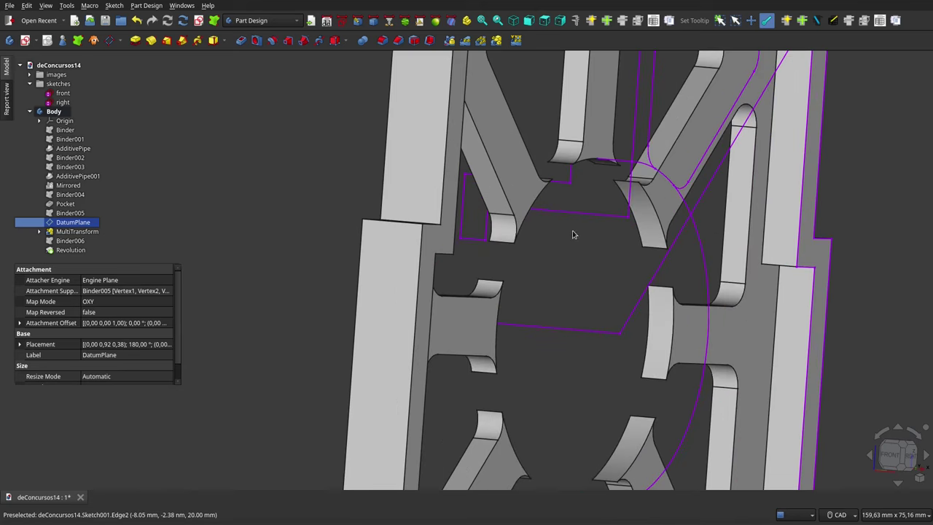
scroll(572, 247, "up", 2)
scroll(552, 219, "up", 2)
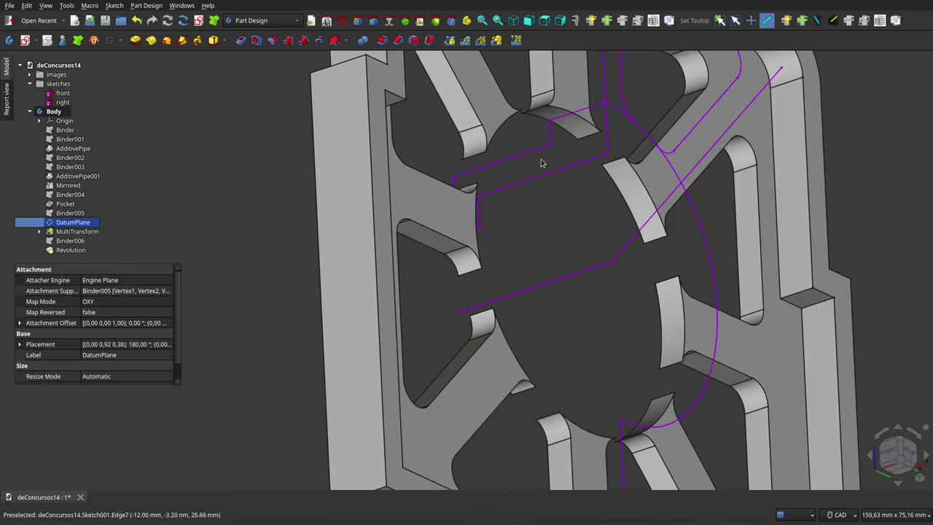
left_click(70, 240)
- Hide the sketches group so the frame shows without purple sketch outlines
scroll(562, 242, "down", 2)
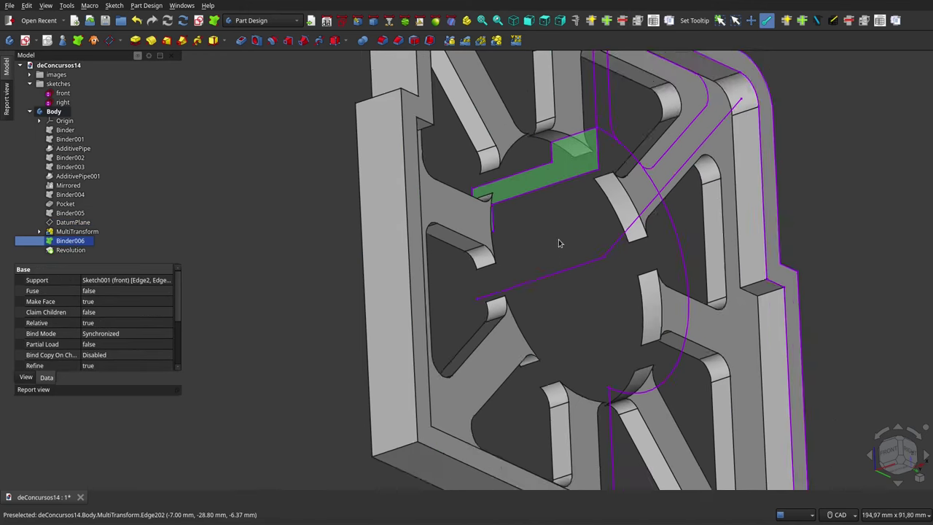
scroll(576, 262, "down", 3)
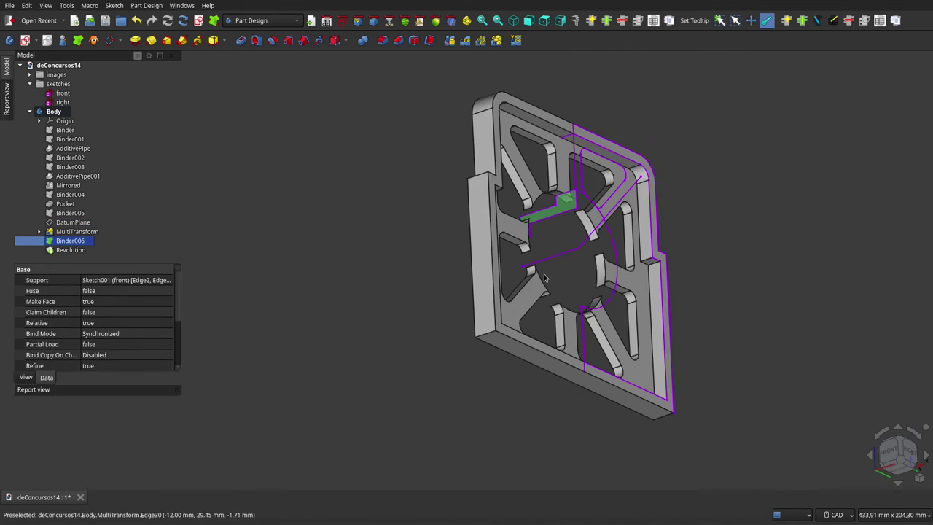
left_click(61, 84)
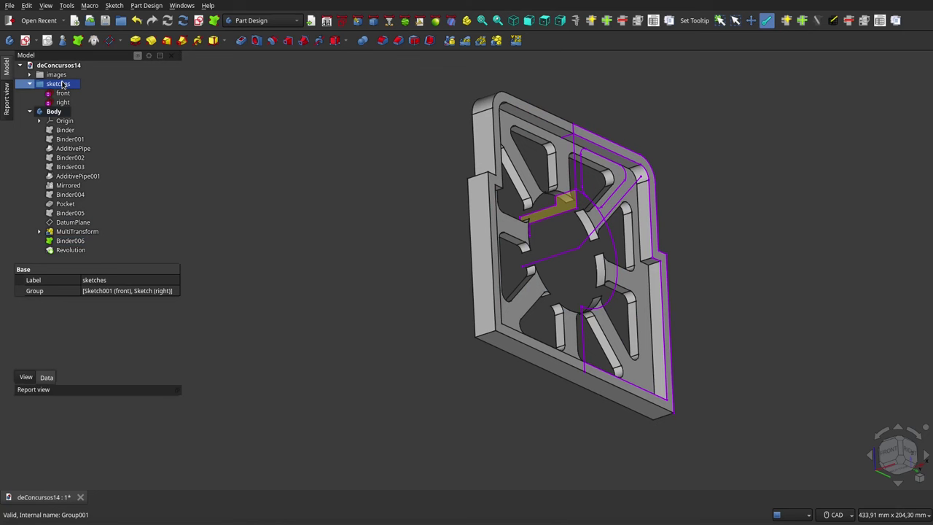
key("space")
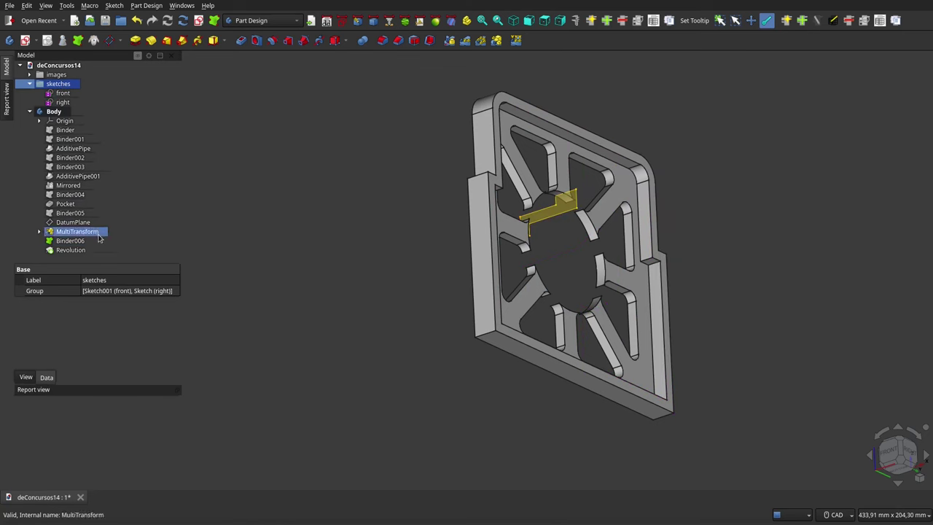
left_click(88, 251)
- Show the revolved ring hub with Binder006 and orbit to a steep top-down view
left_click(70, 241, "ctrl")
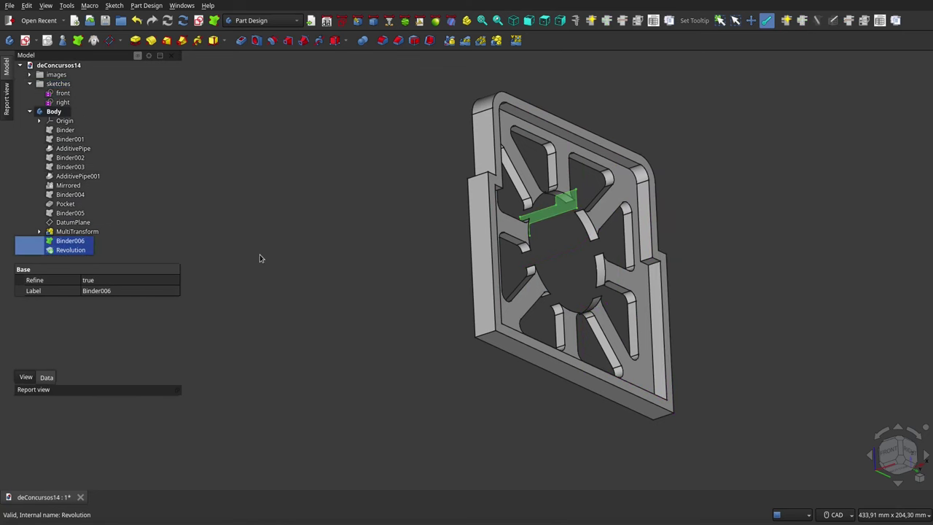
key("space")
mouse_move(538, 268)
middle_mouse_down()
mouse_move(382, 265)
mouse_move(402, 304)
mouse_move(358, 308)
middle_mouse_up()
left_click(358, 312)
mouse_move(510, 277)
middle_mouse_down()
mouse_move(561, 246)
mouse_move(625, 306)
mouse_move(562, 286)
mouse_move(517, 240)
middle_mouse_up()
right_click(516, 211)
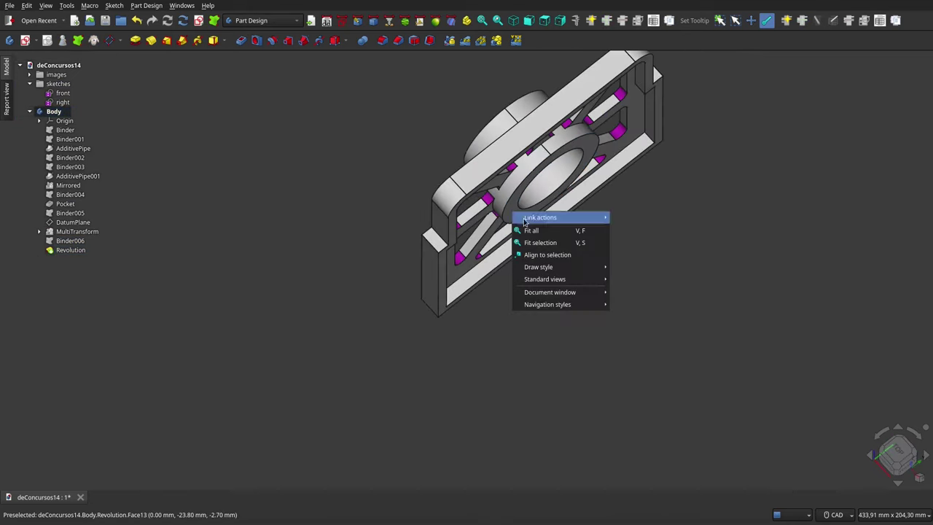
left_click(541, 340)
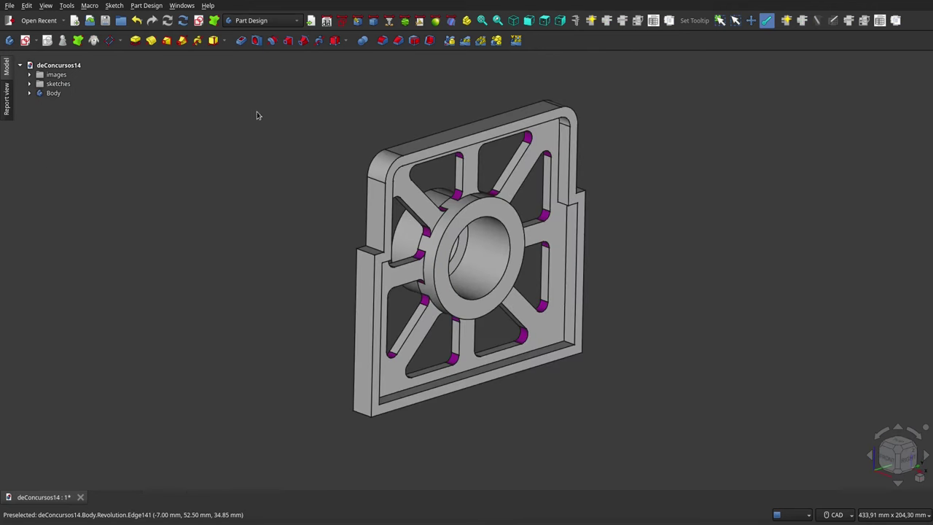
- Expand the images group and display the right-view and front-view reference drawings
left_click(53, 93)
left_click(30, 74)
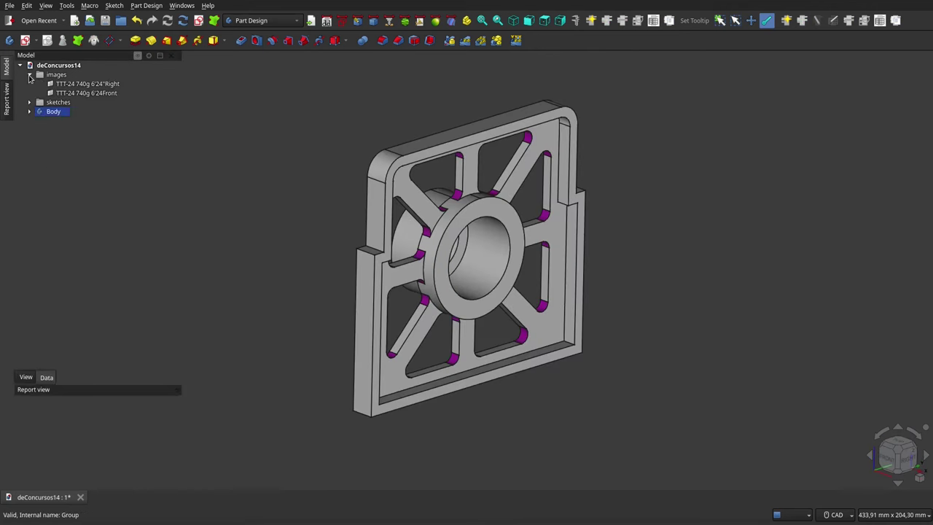
left_click(81, 84)
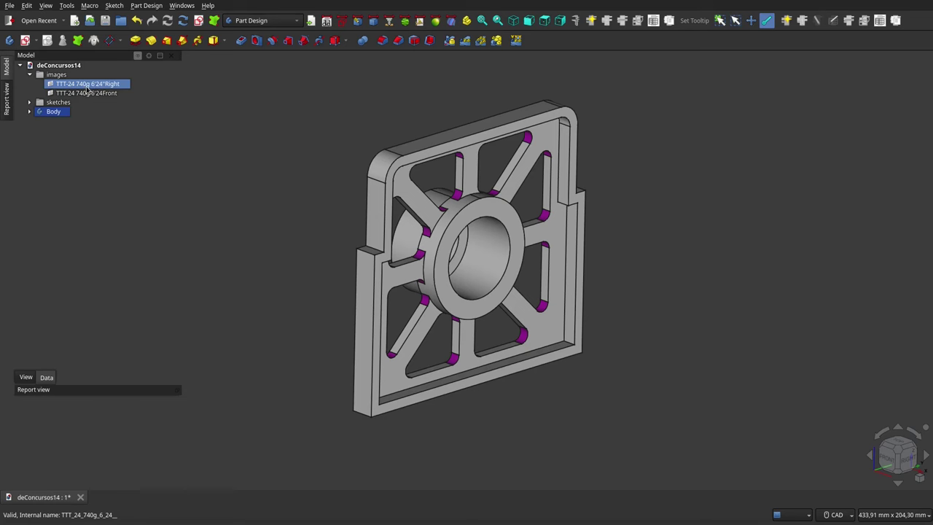
left_click(86, 93)
- Select the Body to review its 740.13 g mass and 94.89 ml volume
left_click(50, 112)
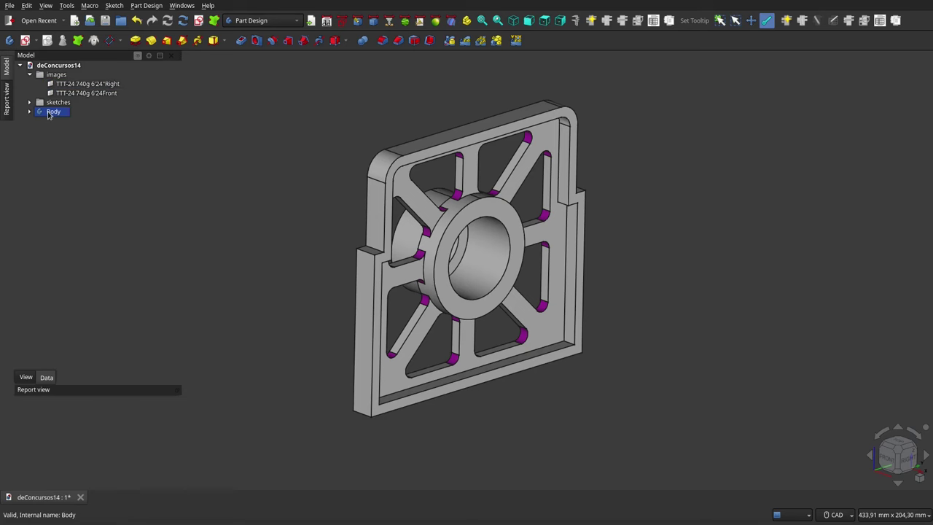
left_click(48, 113)
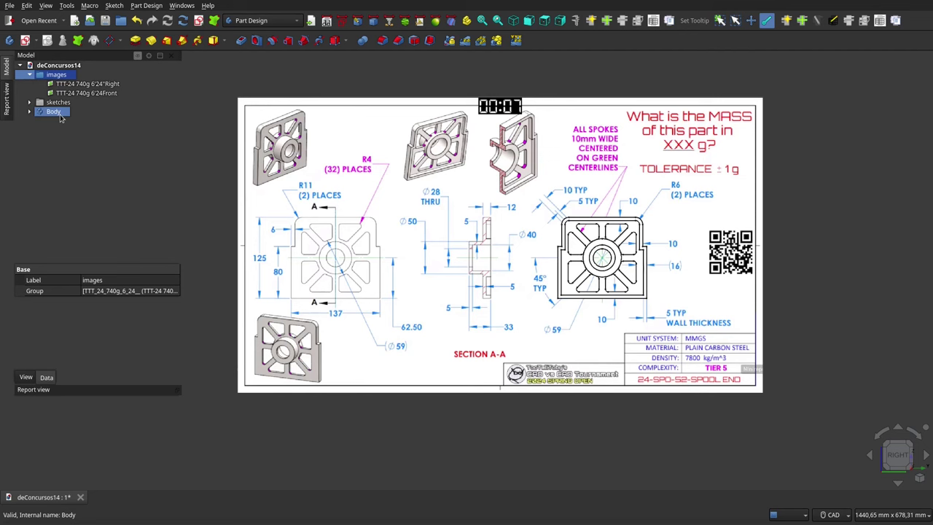
left_click(57, 113)
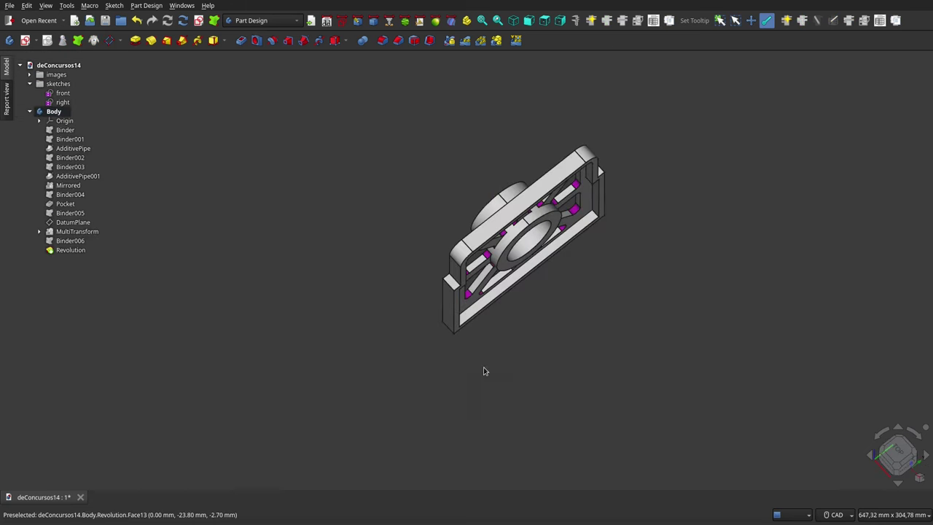
middle_click_drag(530, 312, 474, 236)
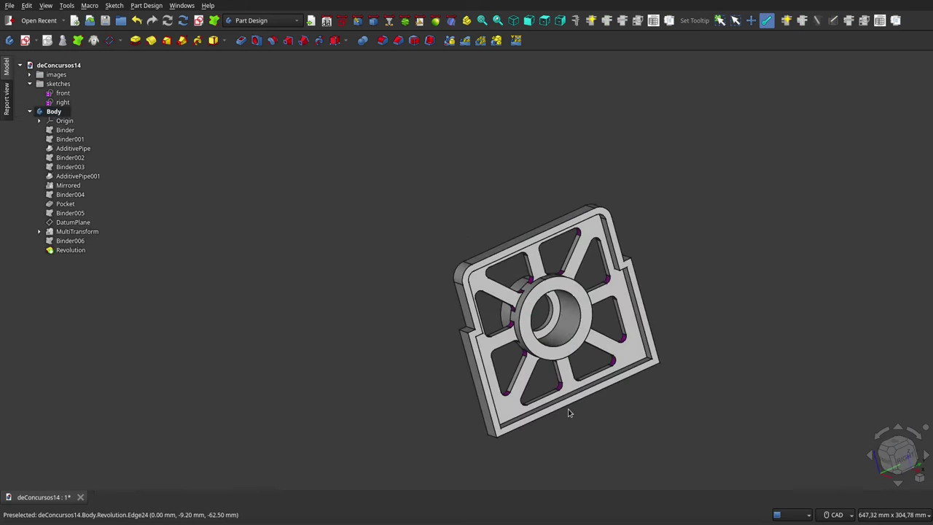
scroll(568, 410, "up", 3)
mouse_move(570, 412)
middle_mouse_down()
mouse_move(467, 298)
mouse_move(540, 446)
mouse_move(632, 269)
mouse_move(690, 267)
mouse_move(484, 286)
mouse_move(496, 161)
mouse_move(506, 221)
mouse_move(698, 328)
mouse_move(752, 321)
mouse_move(535, 313)
middle_mouse_up()
scroll(540, 441, "down", 3)
scroll(571, 292, "up", 1)
scroll(571, 292, "up", 3)
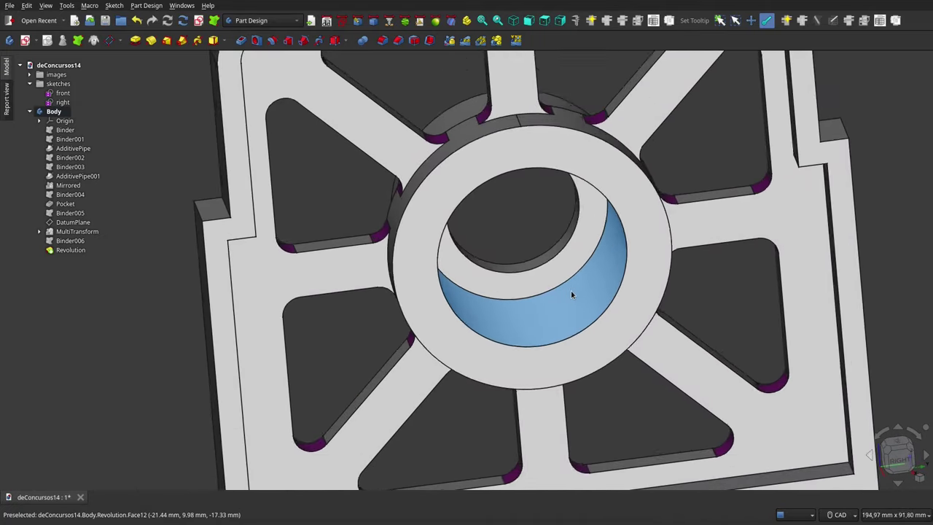
scroll(571, 295, "up", 2)
scroll(572, 294, "down", 3)
scroll(571, 295, "down", 2)
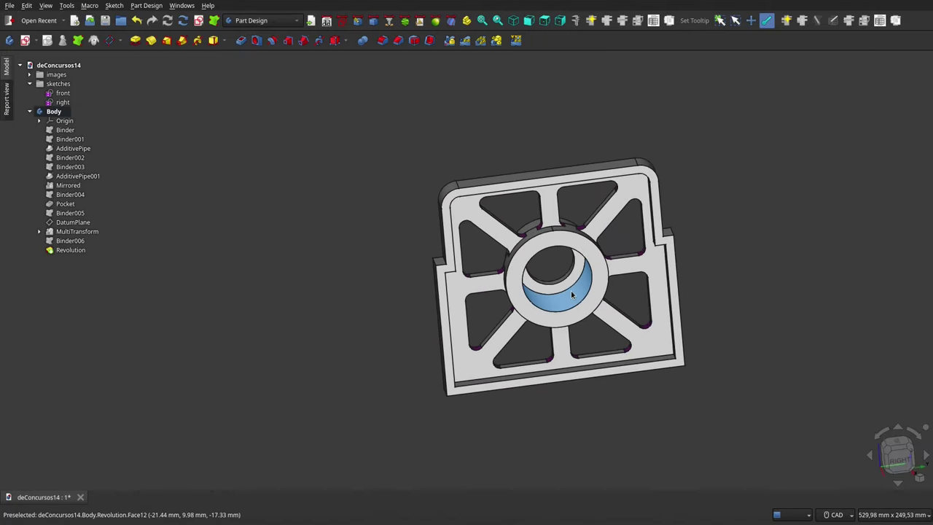
mouse_move(572, 294)
middle_mouse_down()
mouse_move(598, 154)
mouse_move(571, 182)
middle_mouse_up()
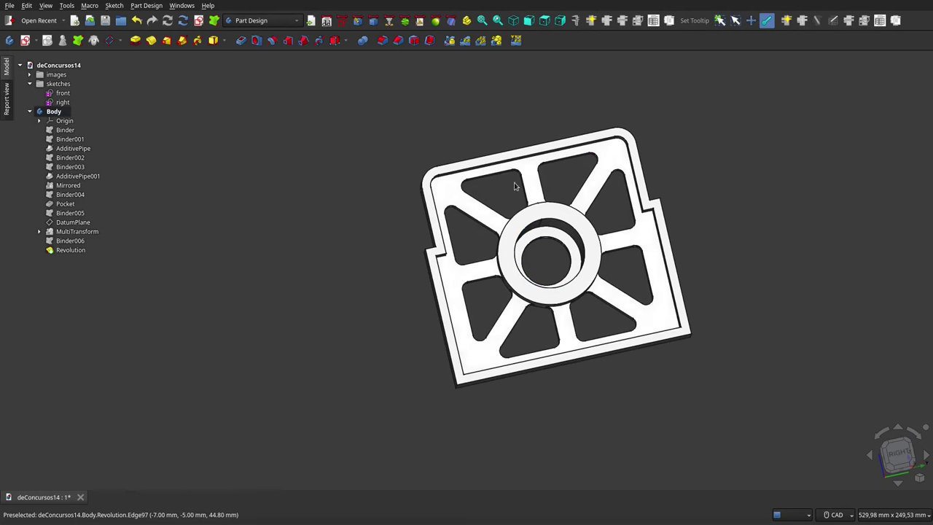
left_click(529, 21)
left_click(545, 20)
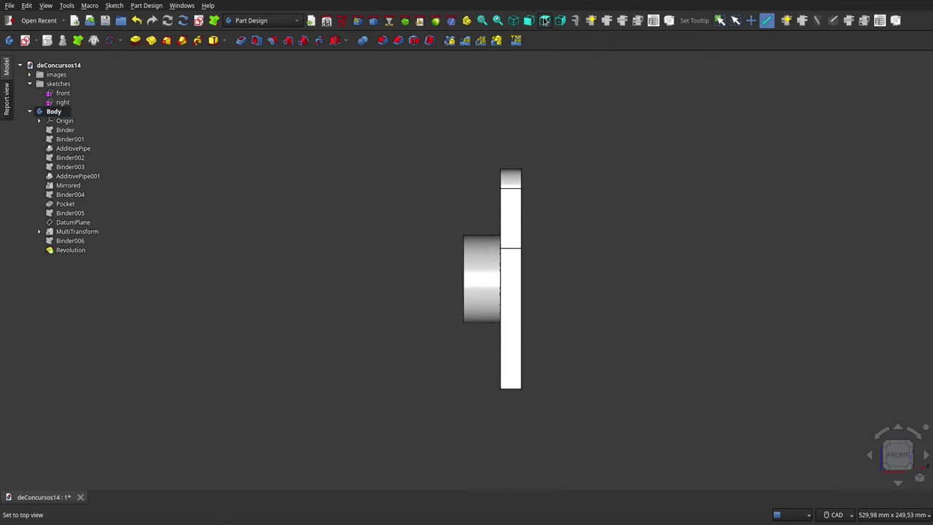
left_click(560, 20)
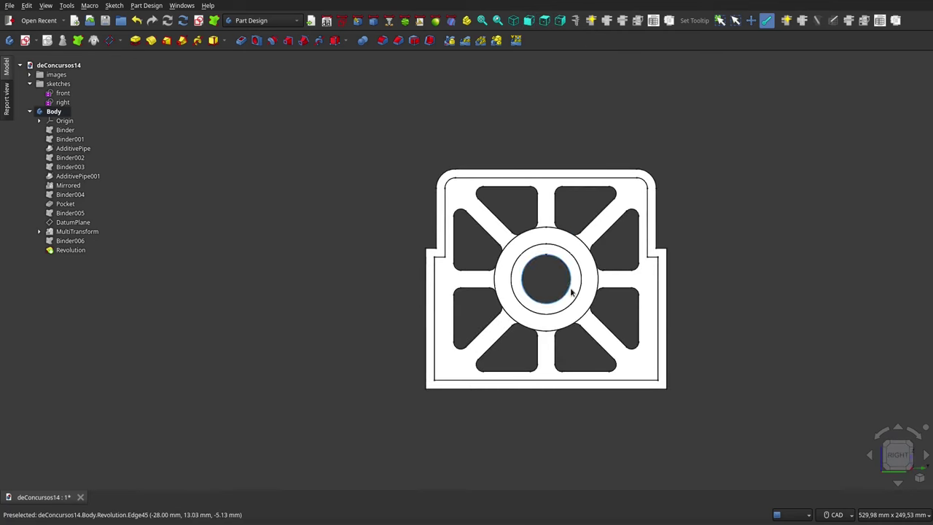
scroll(564, 293, "up", 4)
scroll(564, 293, "down", 2)
scroll(552, 234, "down", 2)
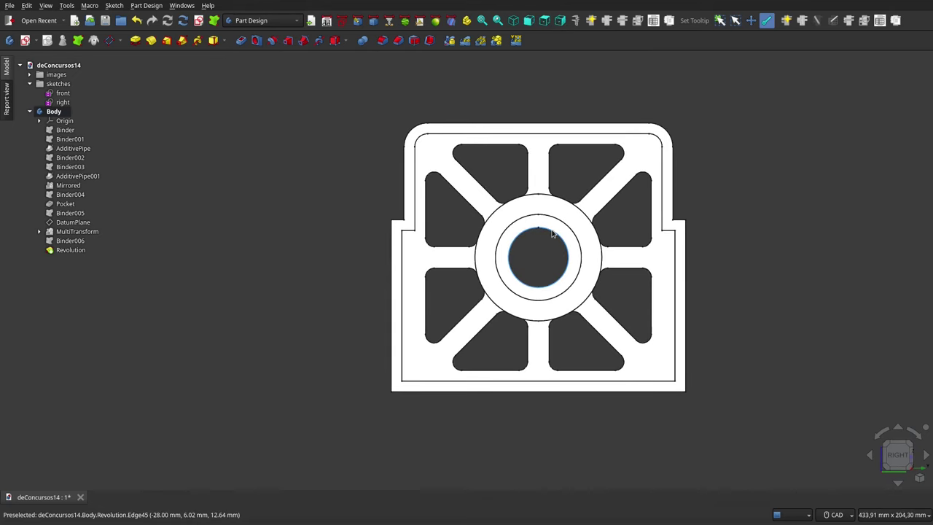
mouse_move(538, 269)
middle_mouse_down()
mouse_move(591, 209)
mouse_move(492, 264)
mouse_move(639, 296)
mouse_move(594, 270)
middle_mouse_up()
- Orbit the finished spool end to inspect its underside
scroll(593, 271, "up", 2)
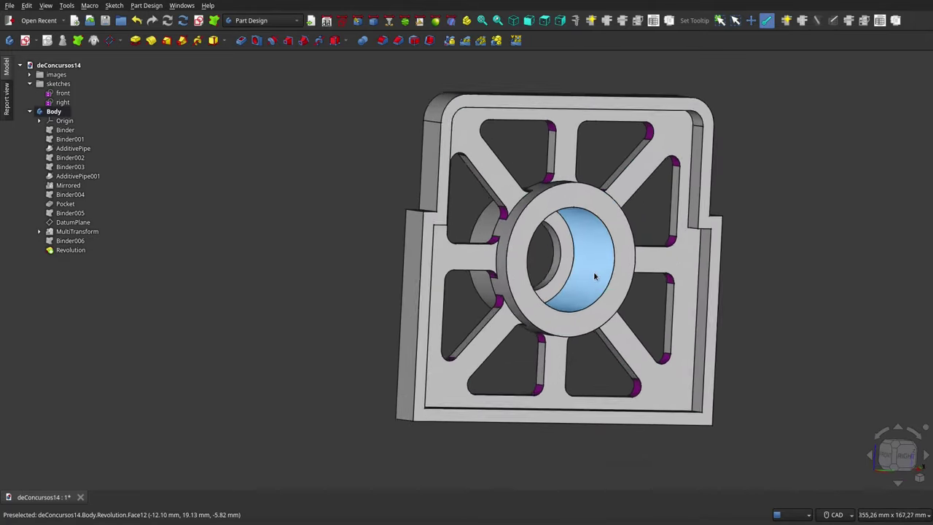
scroll(594, 270, "up", 3)
scroll(594, 276, "up", 2)
scroll(594, 275, "down", 3)
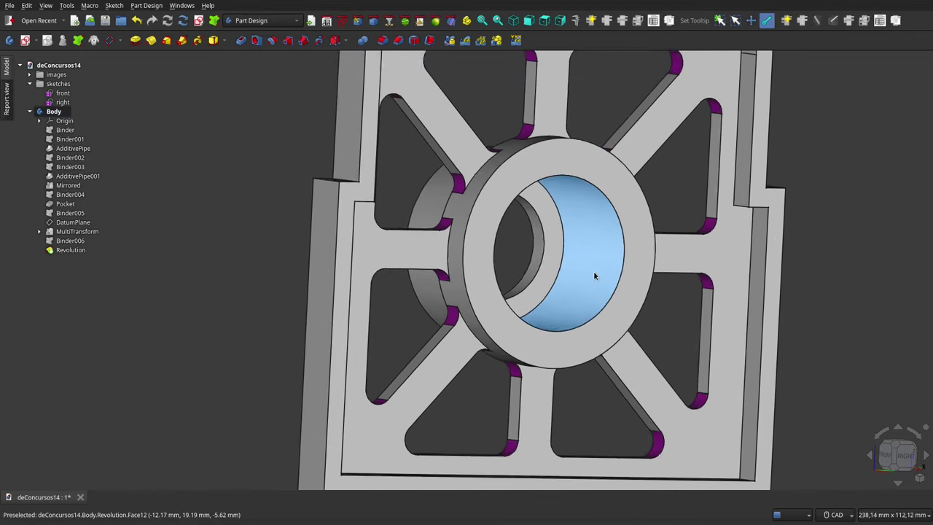
scroll(594, 275, "down", 3)
scroll(595, 276, "down", 2)
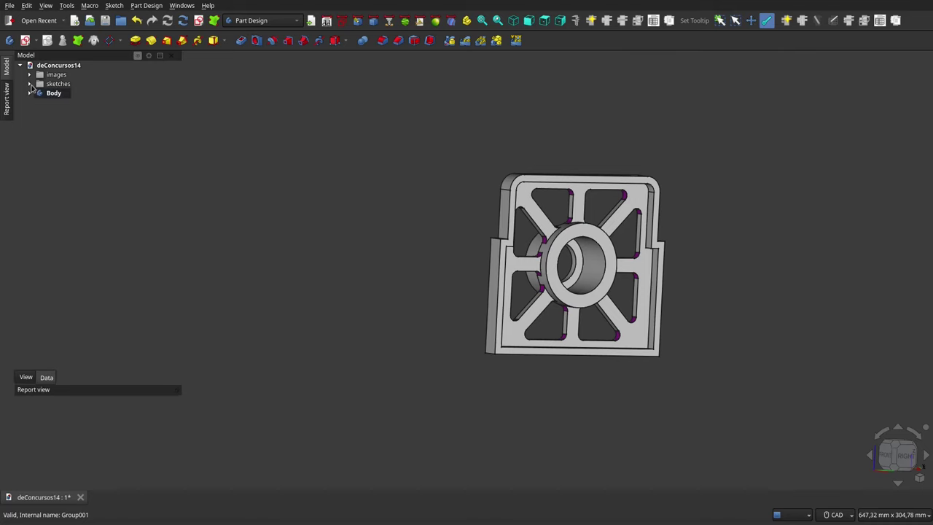
scroll(630, 311, "down", 2)
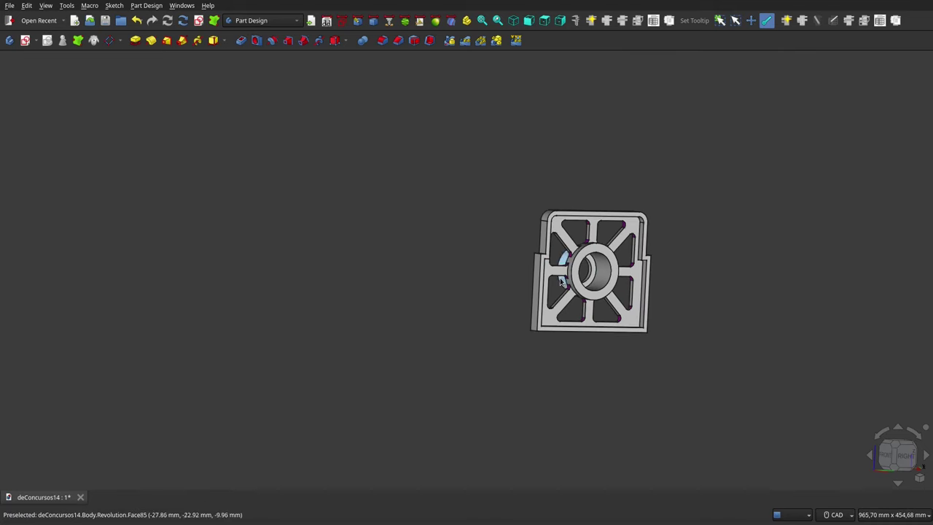
mouse_move(661, 269)
middle_mouse_down()
mouse_move(506, 303)
mouse_move(491, 184)
mouse_move(558, 192)
mouse_move(594, 235)
mouse_move(590, 270)
mouse_move(560, 312)
mouse_move(502, 329)
mouse_move(399, 298)
mouse_move(377, 241)
mouse_move(409, 254)
mouse_move(509, 231)
mouse_move(527, 61)
mouse_move(513, 260)
middle_mouse_up()
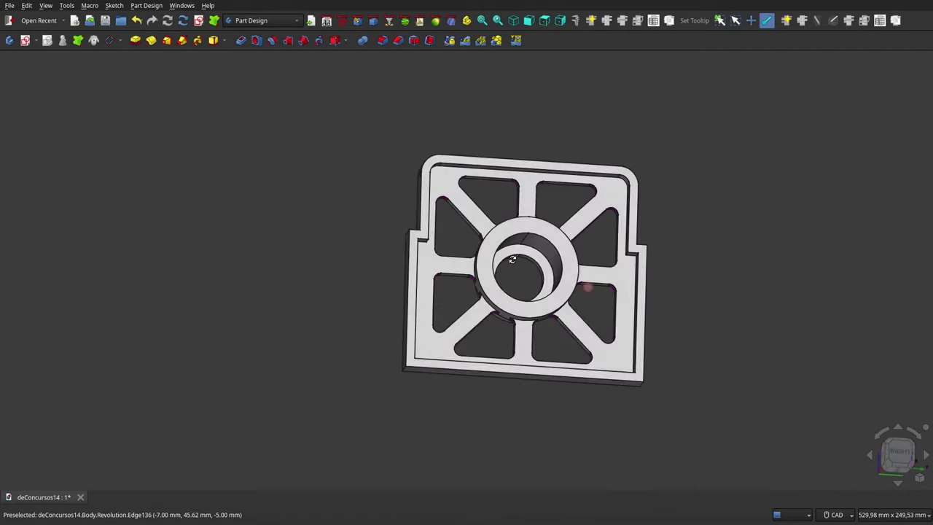